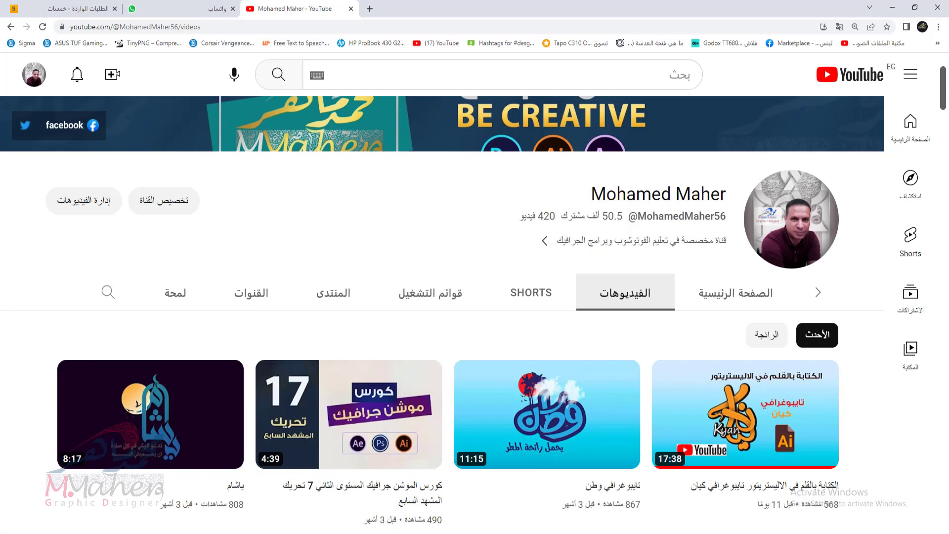
- Switch to Illustrator and add the Arabic word أمان as point text near the centre of the blank artboard
mouse_move(448, 533)
mouse_move(352, 532)
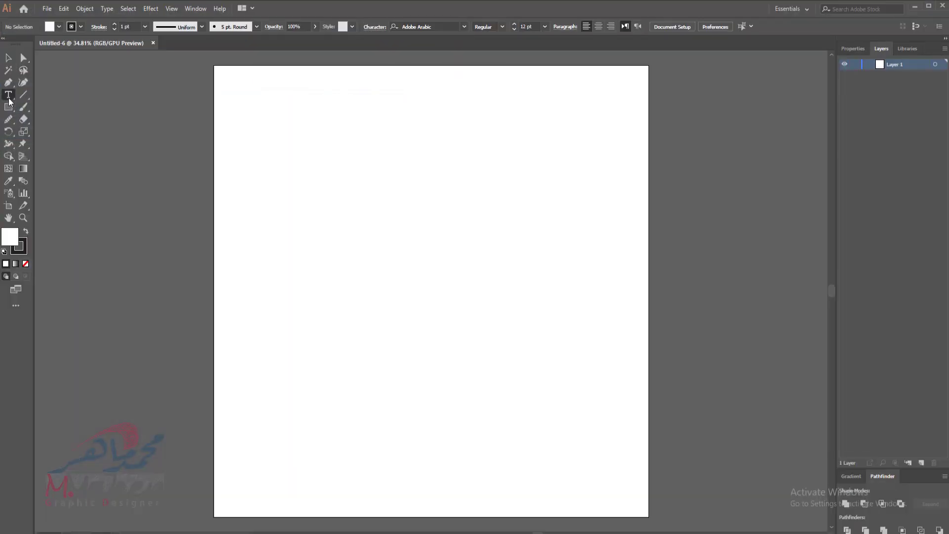
left_click(462, 300)
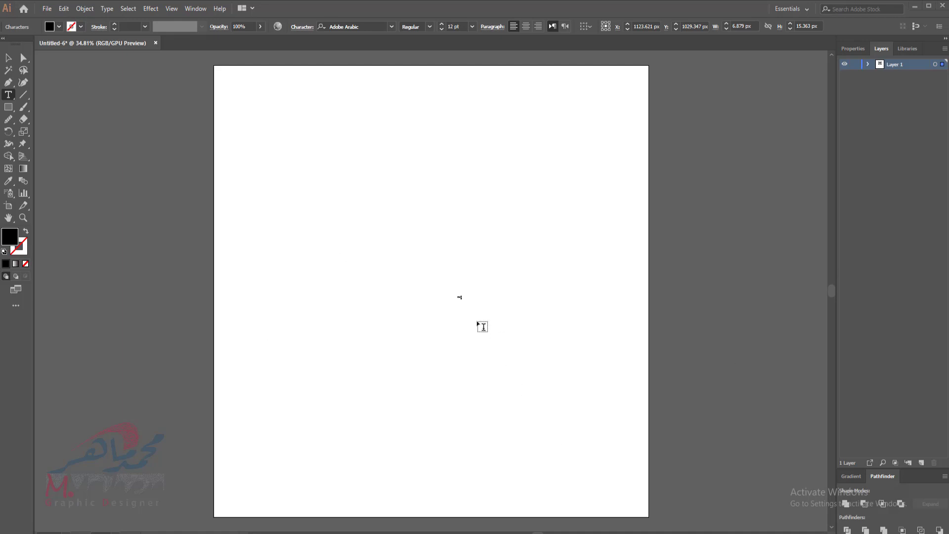
left_click(9, 58)
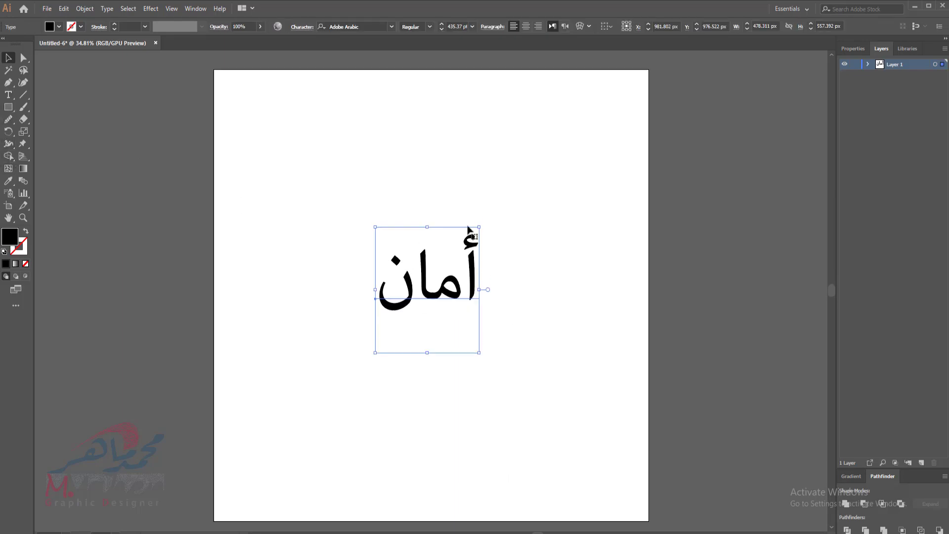
- Set the word's font to AMoshref-Thulth and enlarge it to about 828 by 984 px near the artboard's centre
left_click(392, 28)
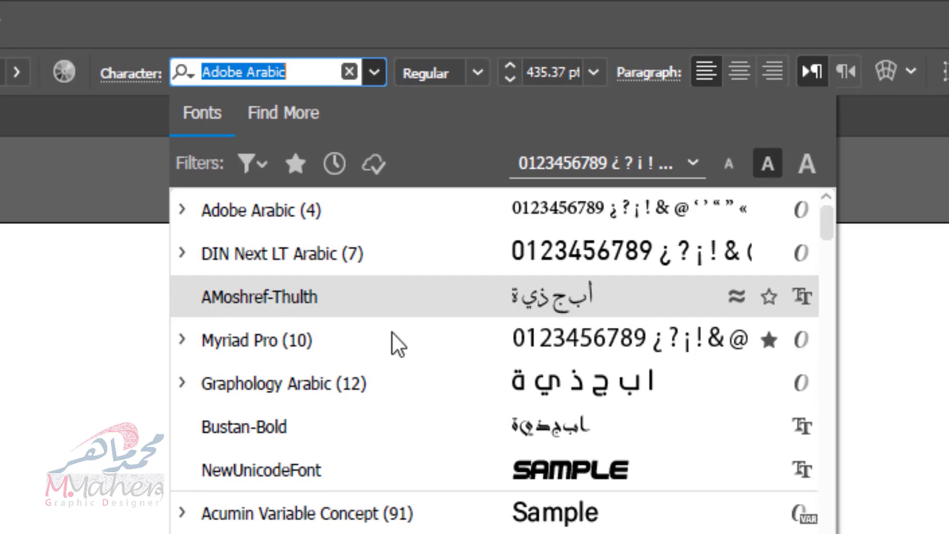
left_click(292, 304)
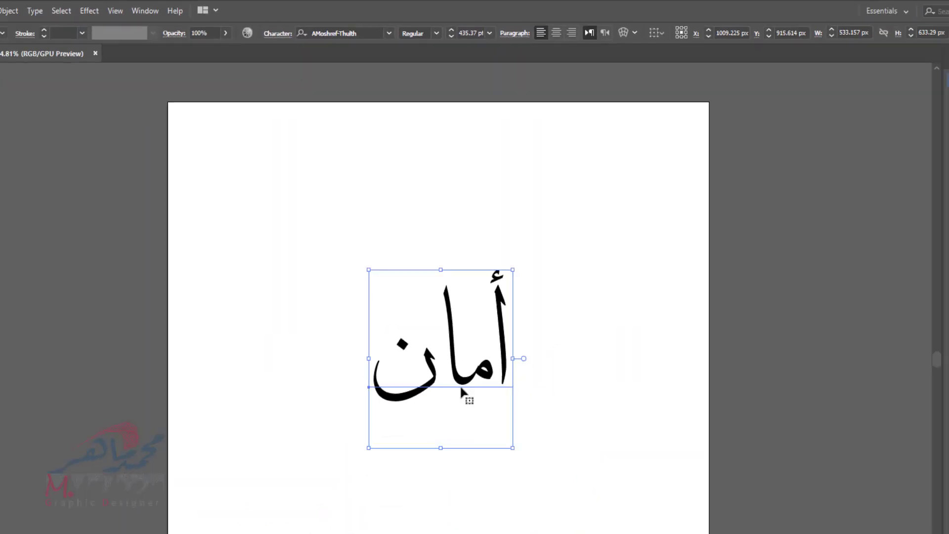
left_click_drag(465, 326, 454, 363)
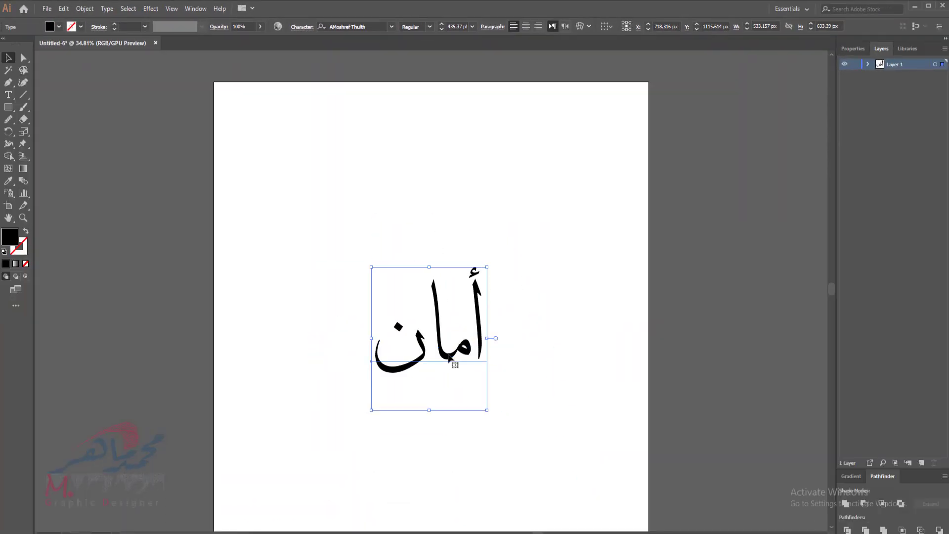
left_click_drag(488, 267, 525, 228)
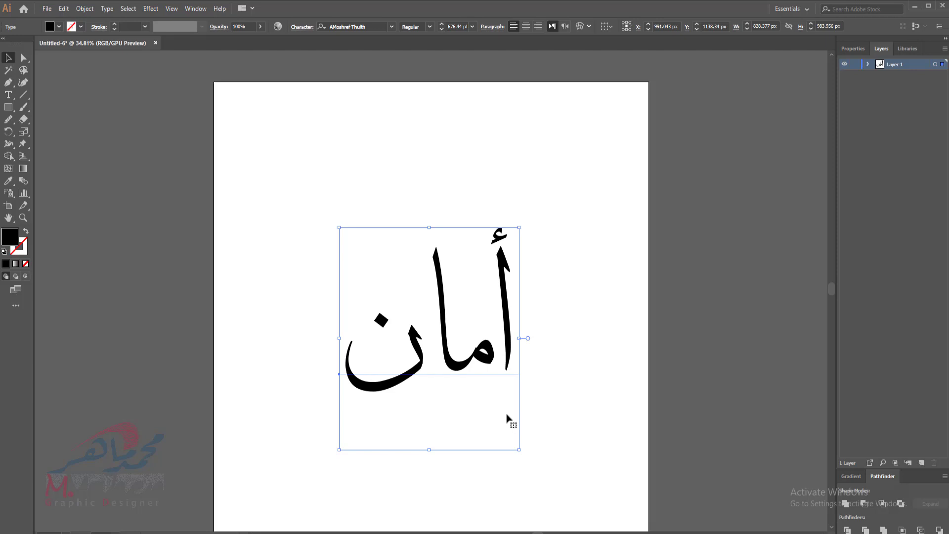
left_click_drag(455, 366, 457, 362)
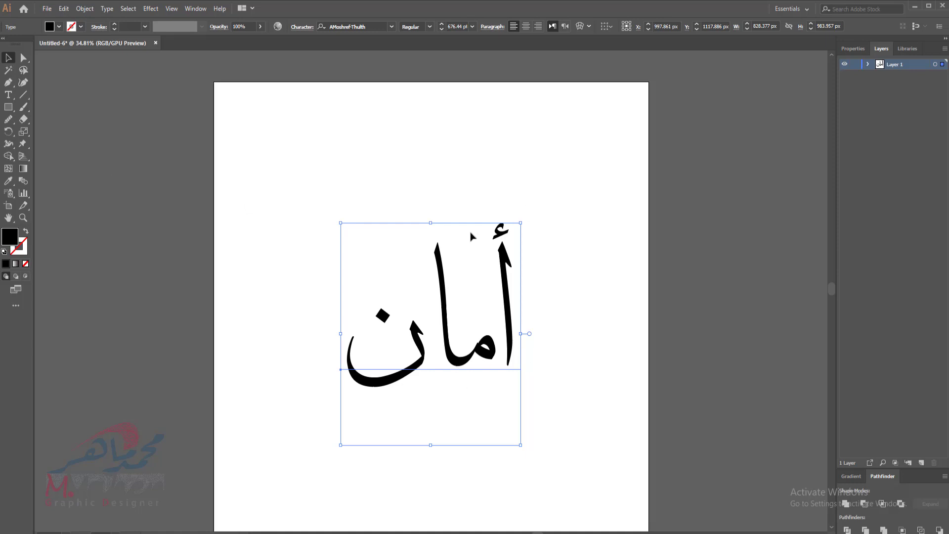
- Duplicate the word أمان across the artboard's right edge and select all of the copy's text
left_click_drag(462, 364, 729, 331)
key("t")
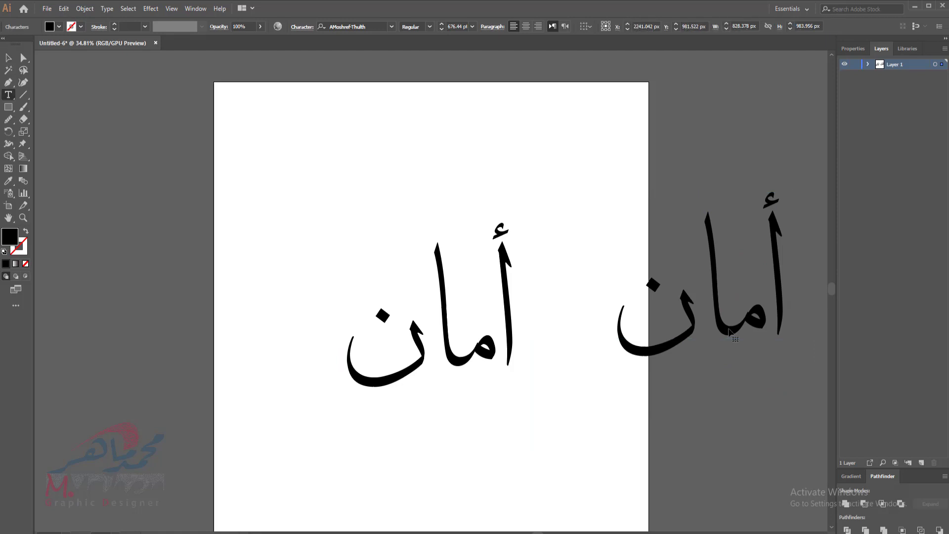
double_click(730, 332)
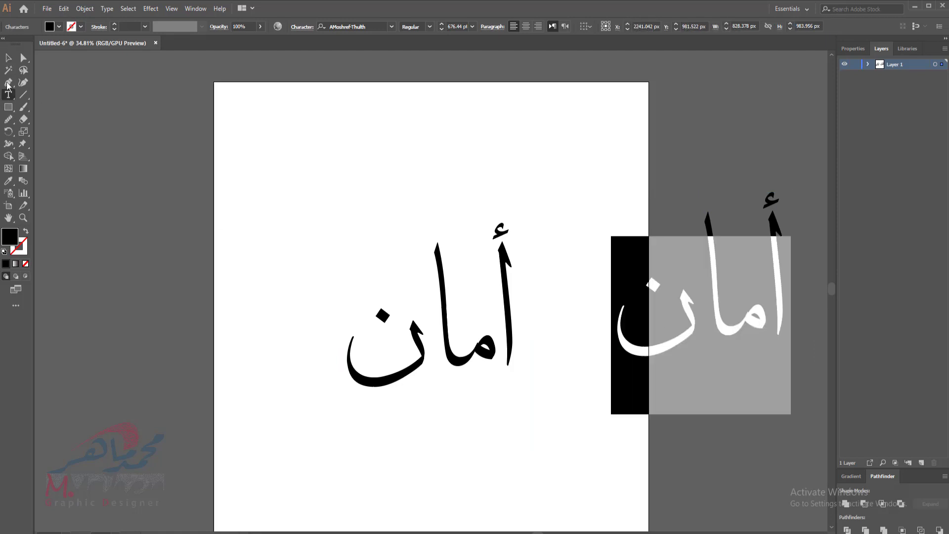
- Display the glyphs of the AMoshref-Thulth font and enlarge the glyph display to show nine columns
left_click(106, 9)
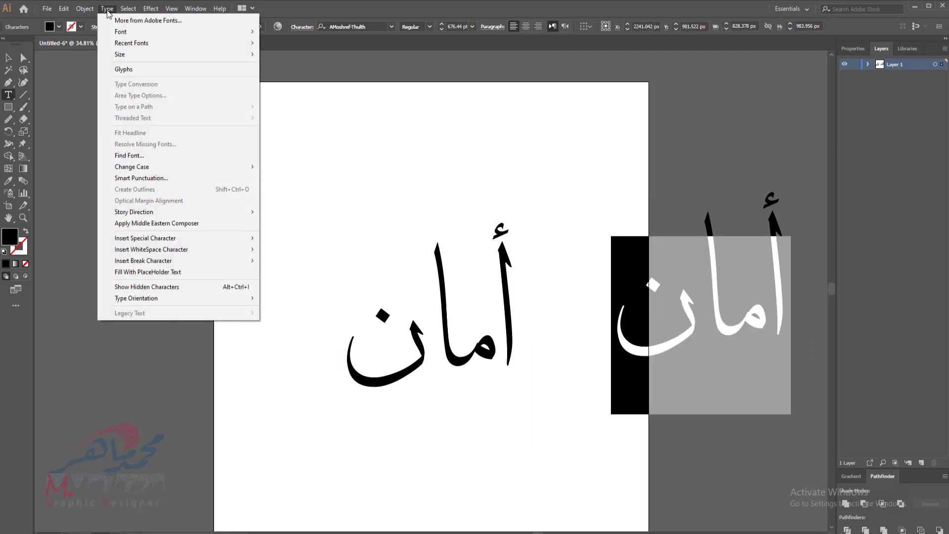
left_click(133, 71)
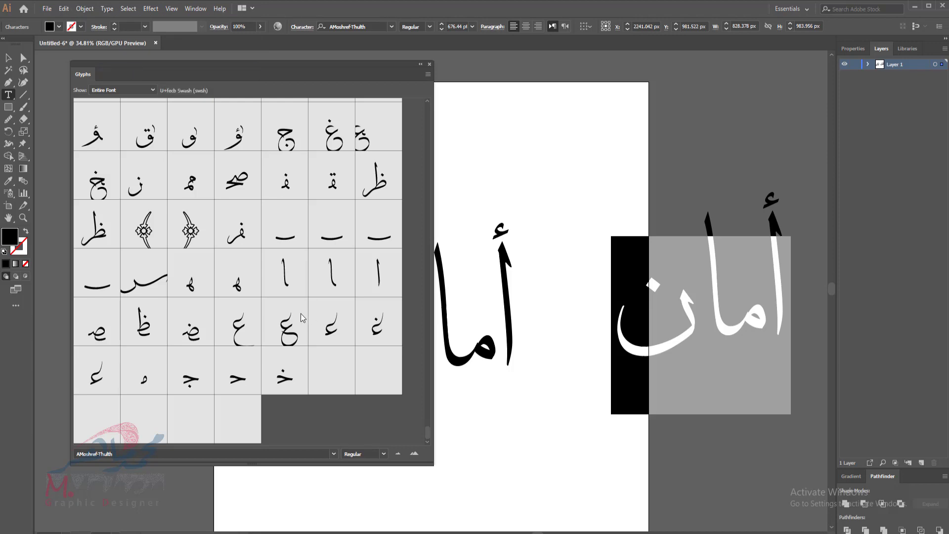
scroll(303, 307, "up", 10)
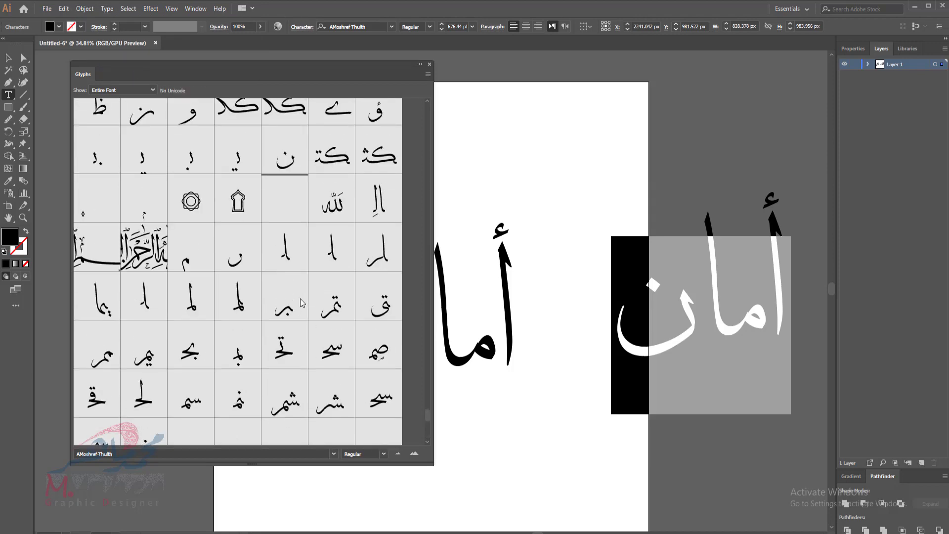
scroll(302, 303, "up", 1)
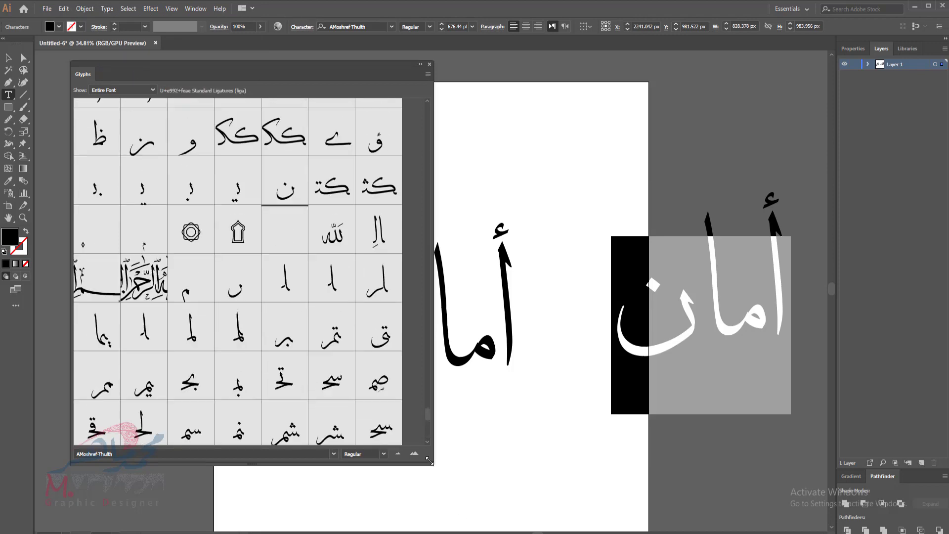
left_click_drag(429, 461, 535, 505)
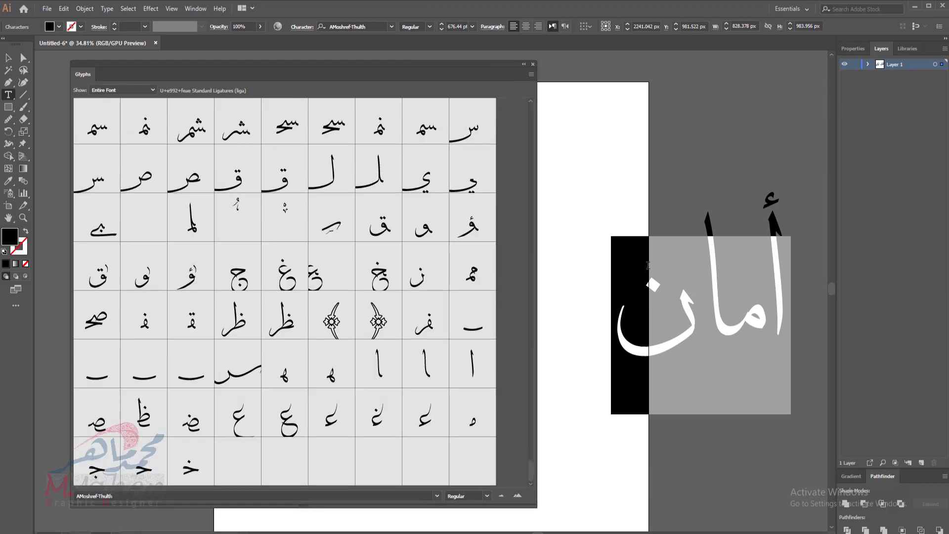
- Replace the copied word with the small curved alef mark from the AMoshref-Thulth glyphs
scroll(402, 378, "up", 4)
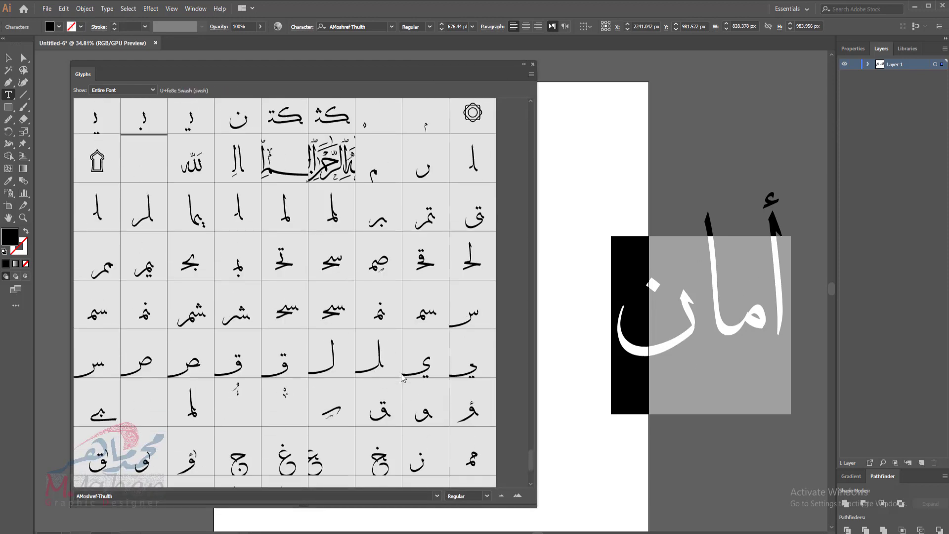
scroll(401, 378, "up", 7)
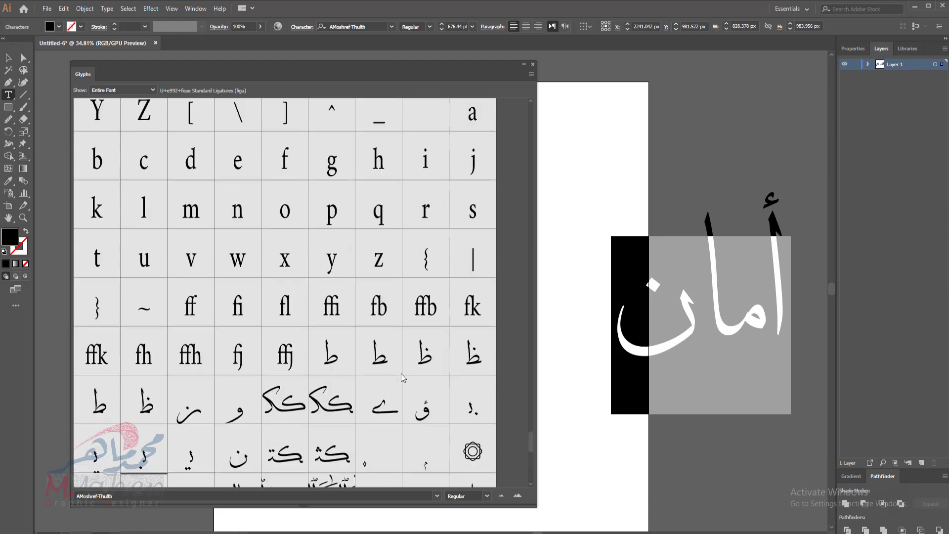
scroll(402, 378, "up", 10)
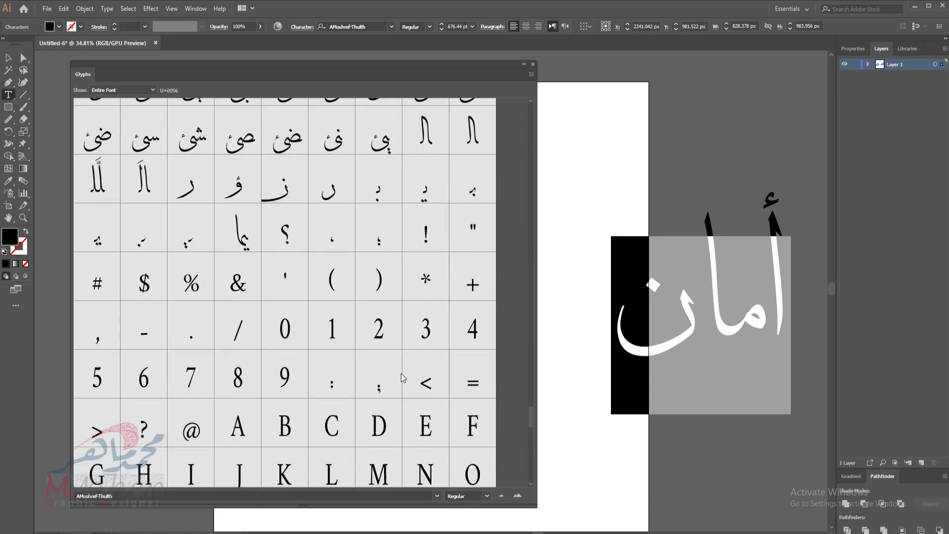
scroll(401, 378, "up", 6)
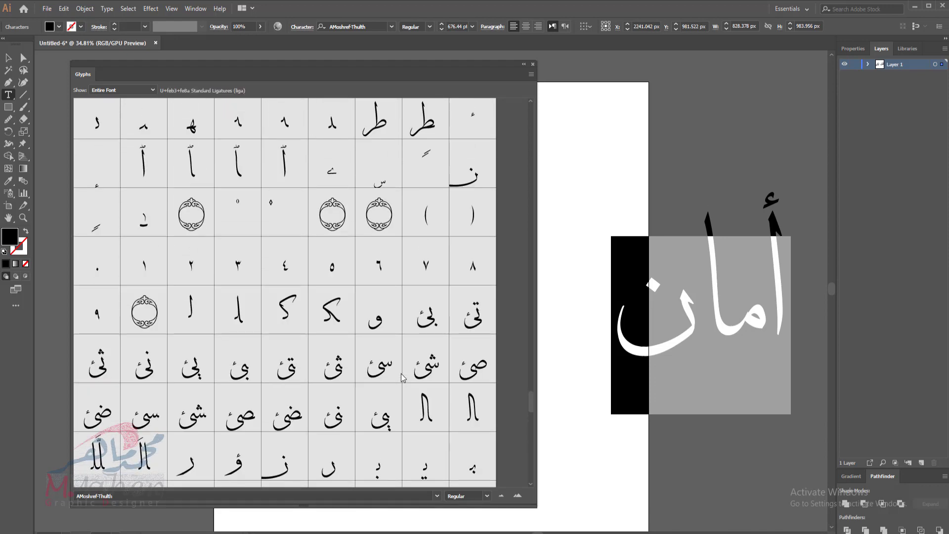
scroll(402, 378, "up", 2)
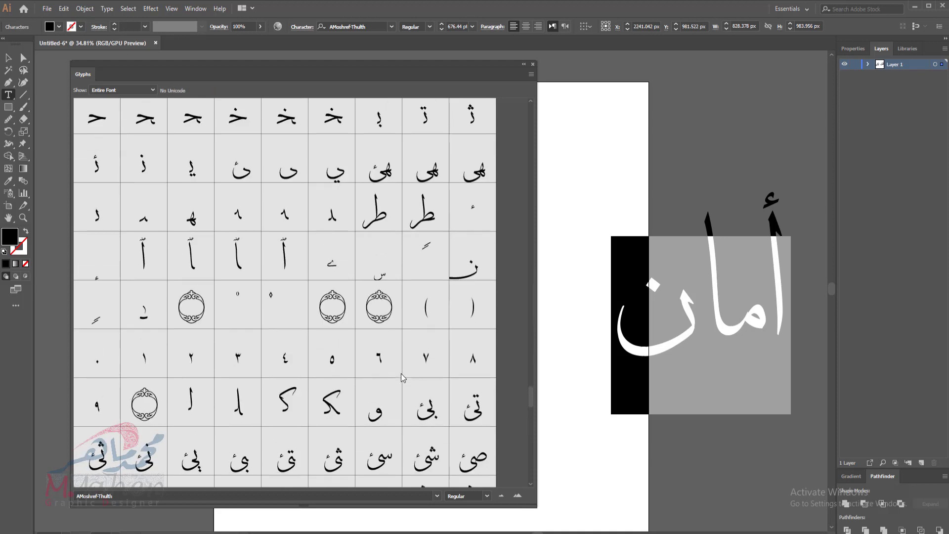
scroll(402, 378, "up", 5)
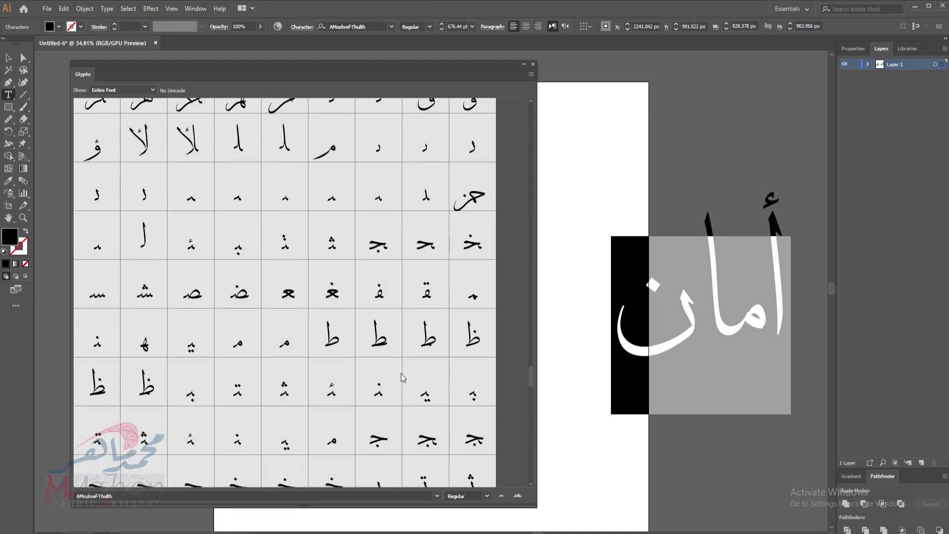
scroll(402, 379, "up", 8)
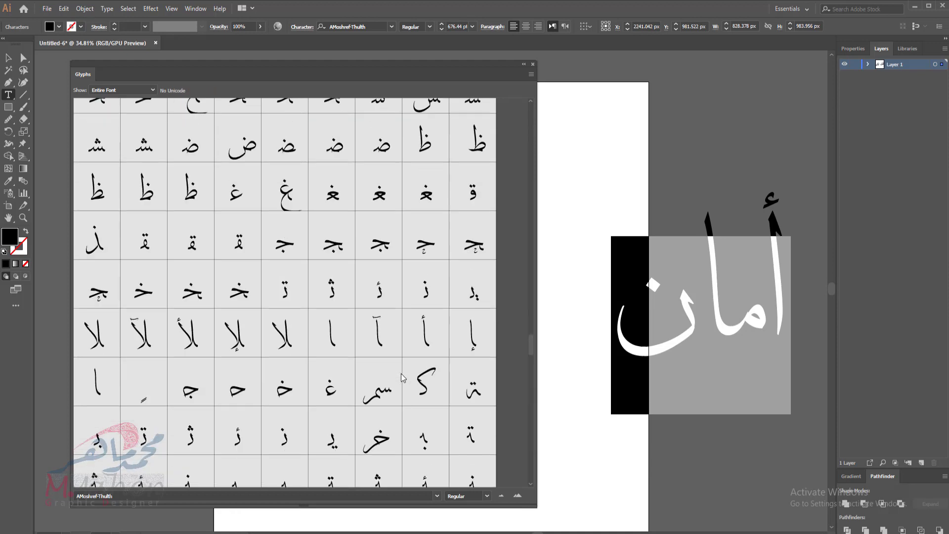
scroll(401, 378, "up", 6)
scroll(324, 371, "up", 3)
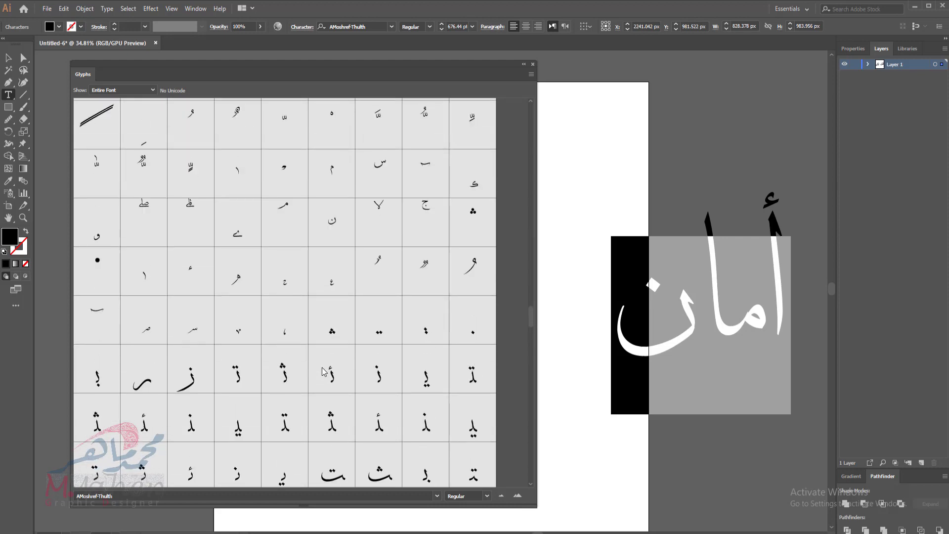
scroll(178, 321, "up", 1)
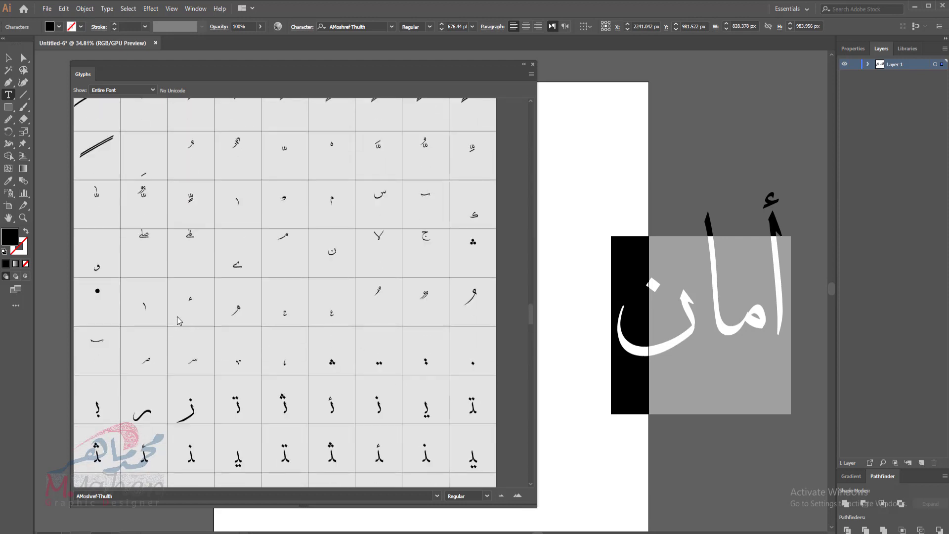
double_click(142, 309)
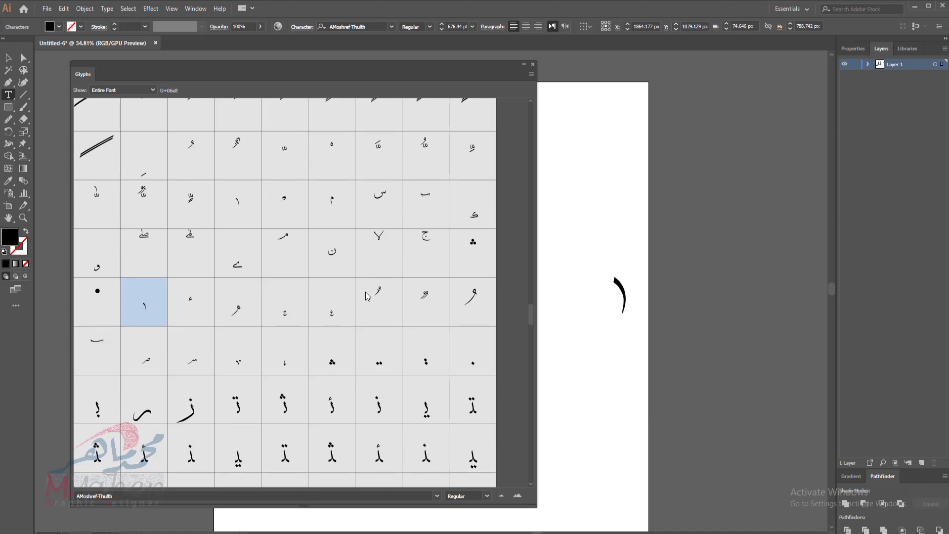
- Insert the longest double slanted stroke glyph after the small alef mark
scroll(367, 296, "up", 5)
left_click(108, 299)
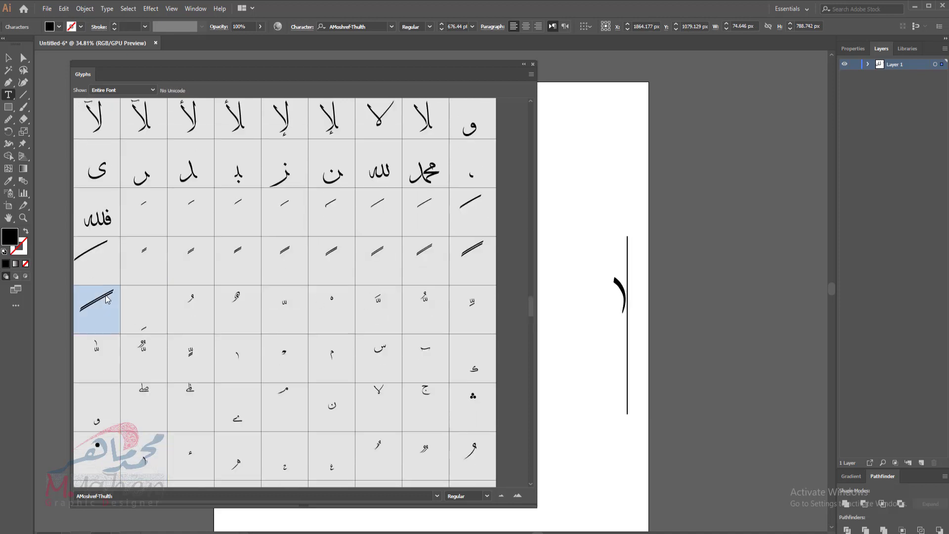
double_click(107, 299)
- Find the small hooked mark among the font's diacritic glyphs and add it to the text of ornaments
scroll(402, 377, "up", 3)
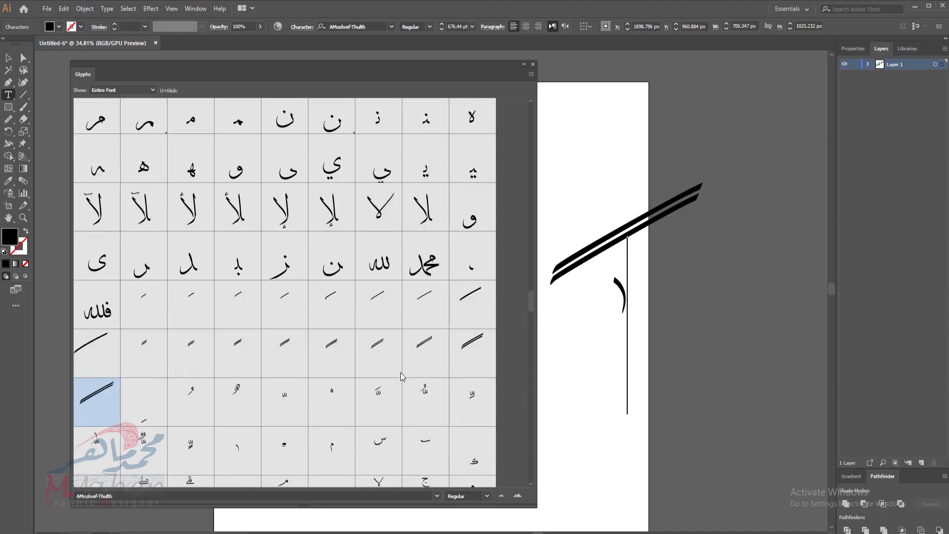
scroll(401, 377, "up", 2)
scroll(401, 377, "up", 3)
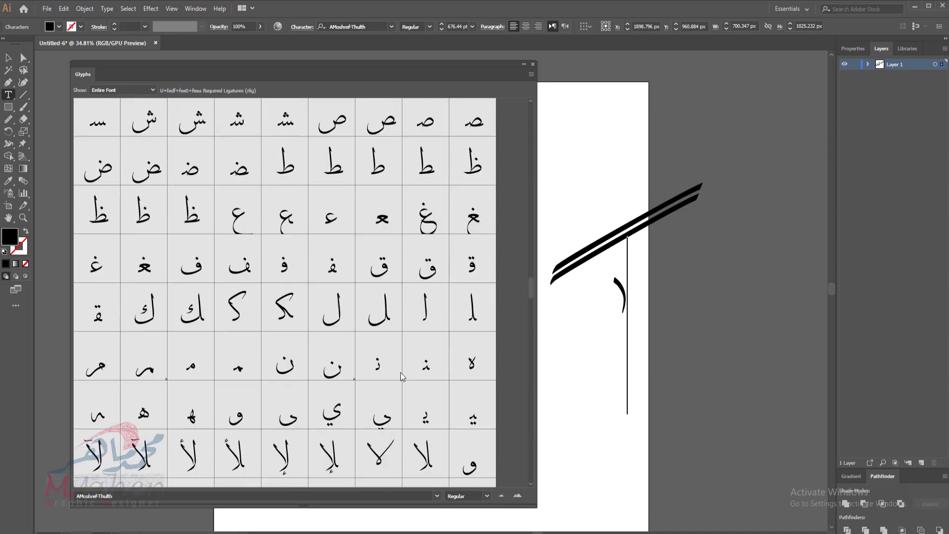
scroll(402, 377, "down", 10)
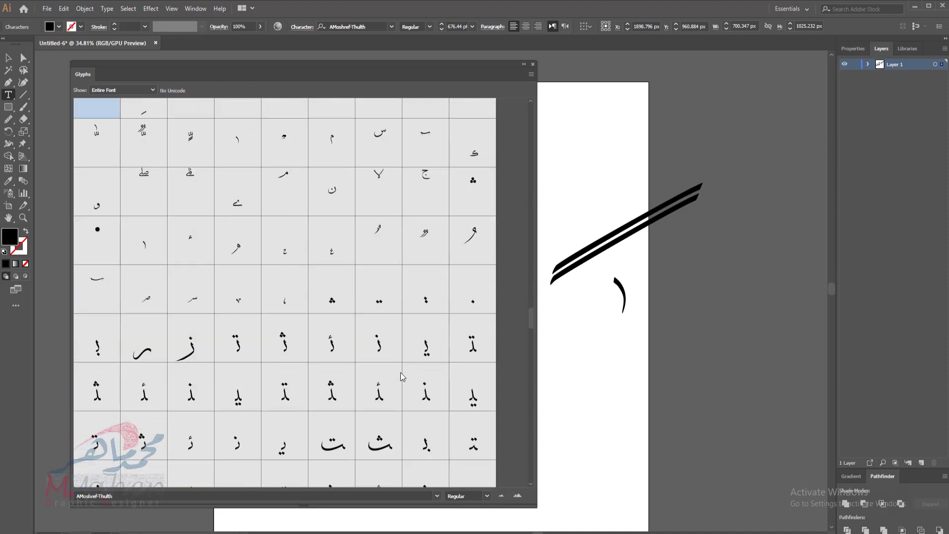
double_click(289, 138)
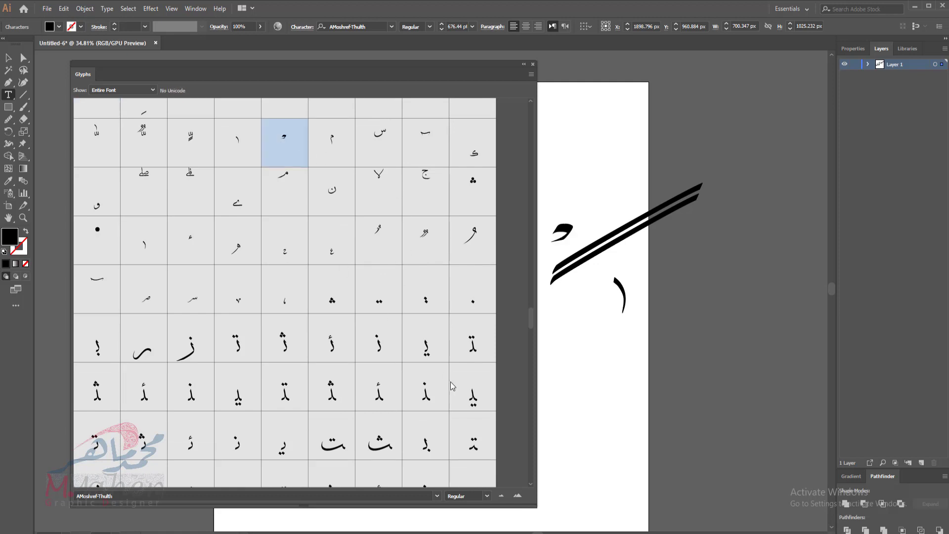
- Add the small v-shaped mark and the small comma-shaped mark to the text of ornaments
double_click(255, 302)
left_click(292, 311)
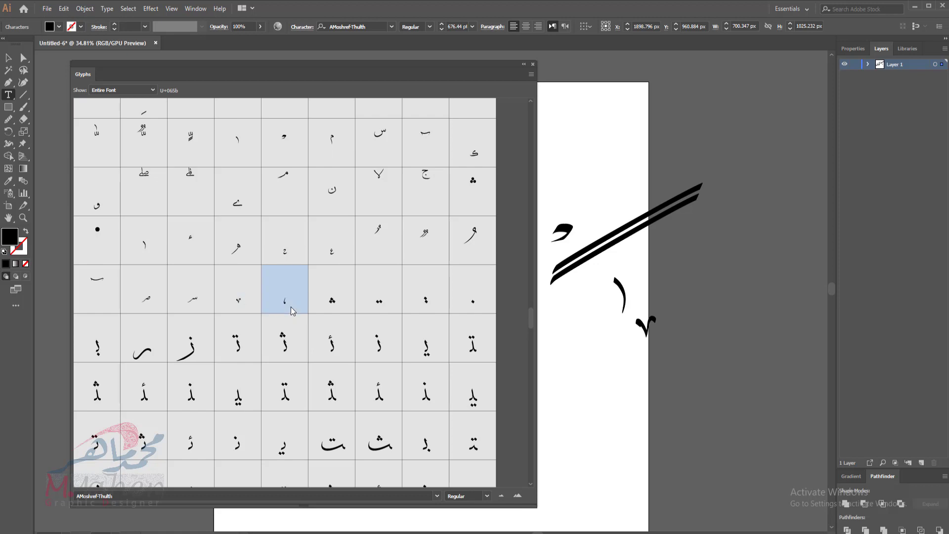
double_click(292, 311)
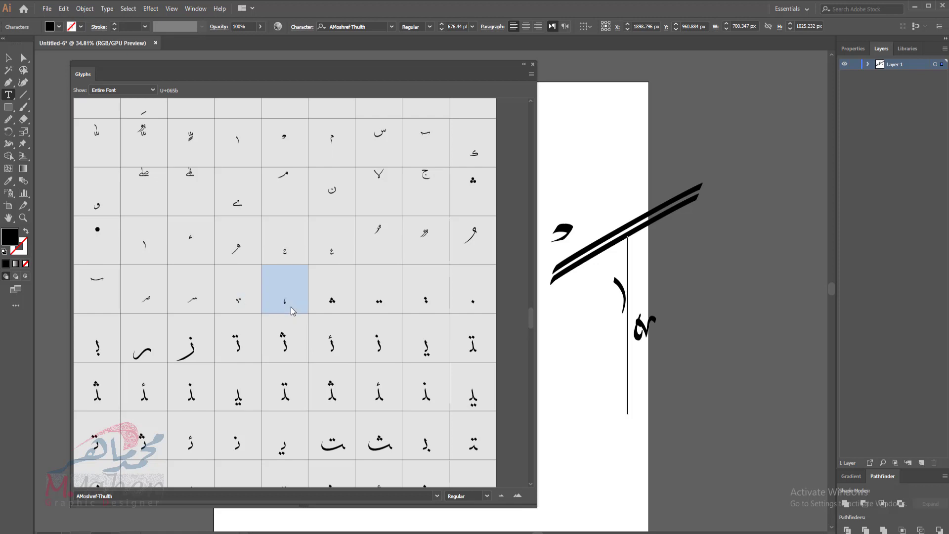
- Close the glyph display, finish editing the ornament text and move it off the artboard beyond its right edge
left_click(533, 65)
key("Escape")
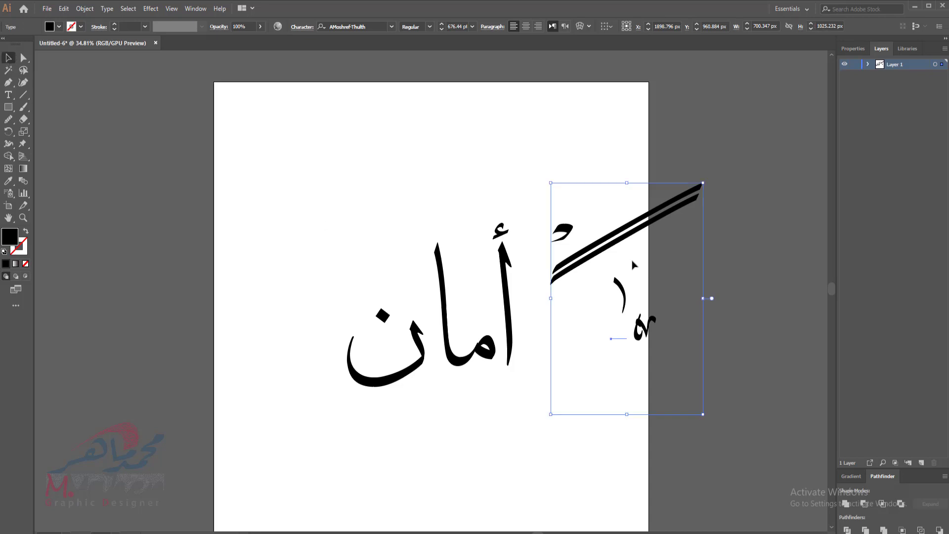
left_click(775, 226)
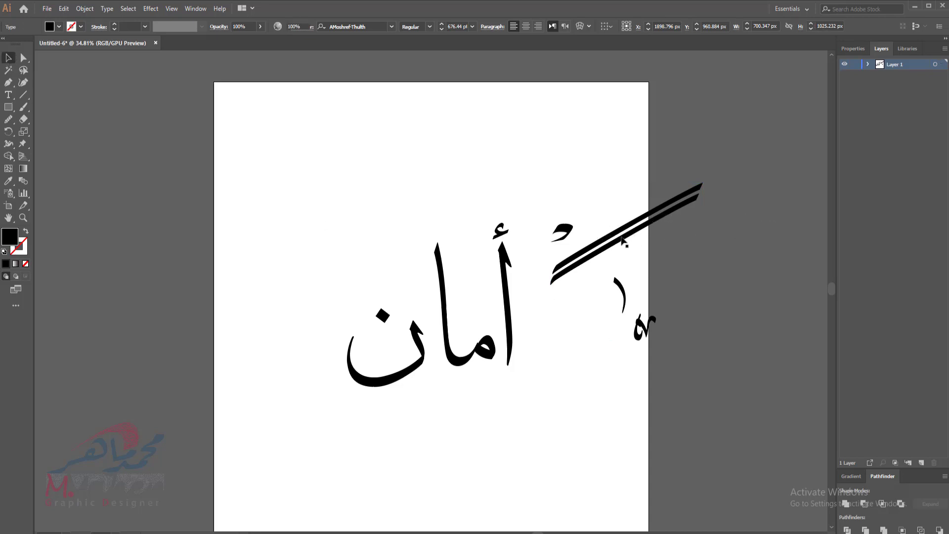
left_click_drag(672, 268, 830, 253)
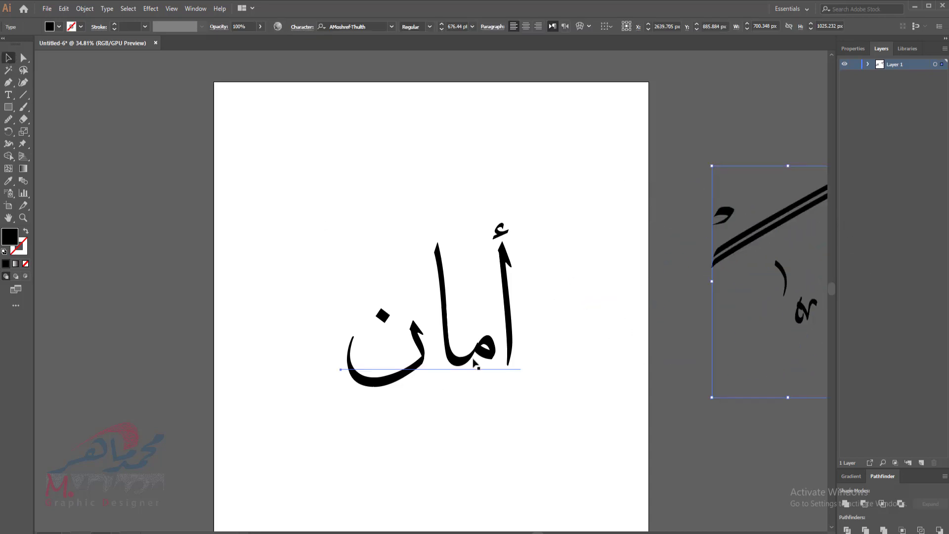
- Convert the أمان text to outlines and ungroup it into separate letters
left_click(472, 359)
right_click(467, 352)
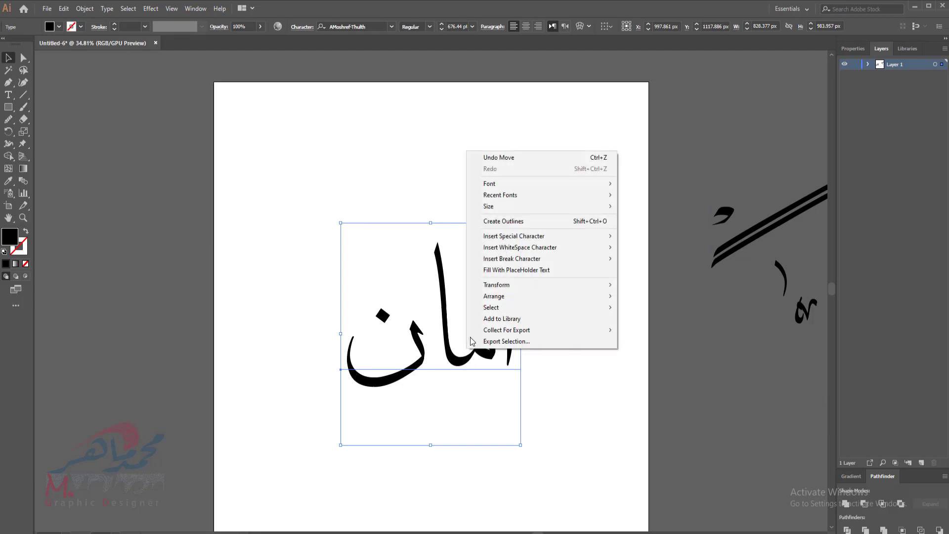
left_click(493, 221)
right_click(463, 322)
left_click(493, 407)
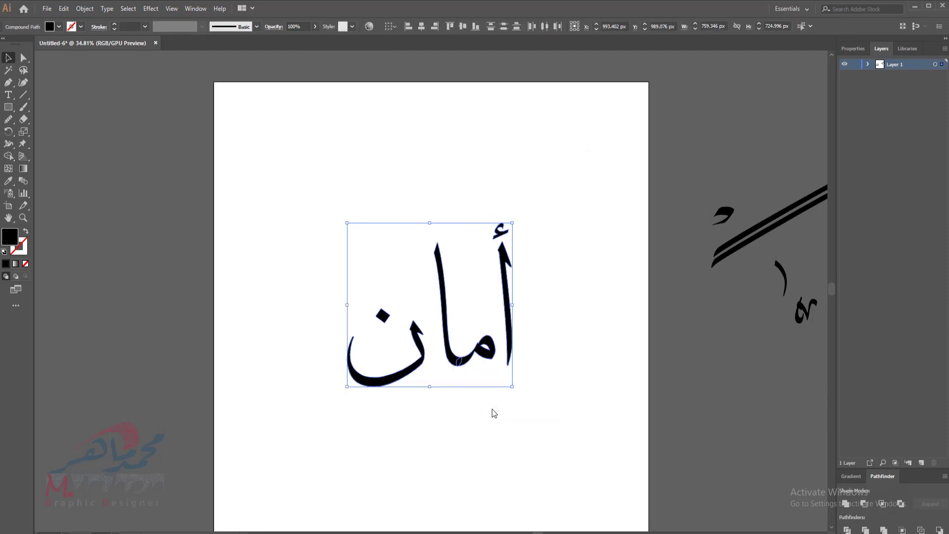
left_click(492, 413)
- Release the noon's compound path, move its dot out to the right of the word and move its bowl over the second alef
right_click(385, 316)
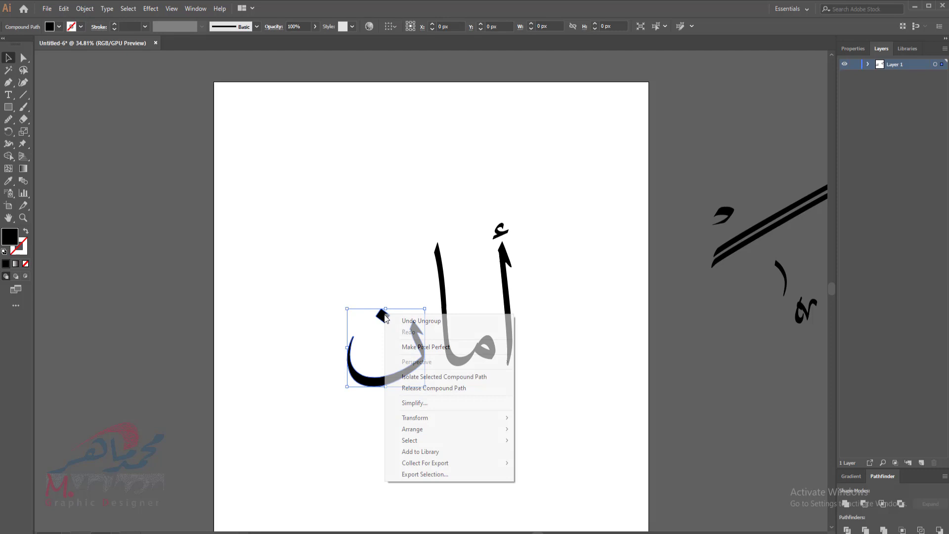
left_click(440, 403)
left_click(440, 396)
left_click_drag(573, 315, 624, 312)
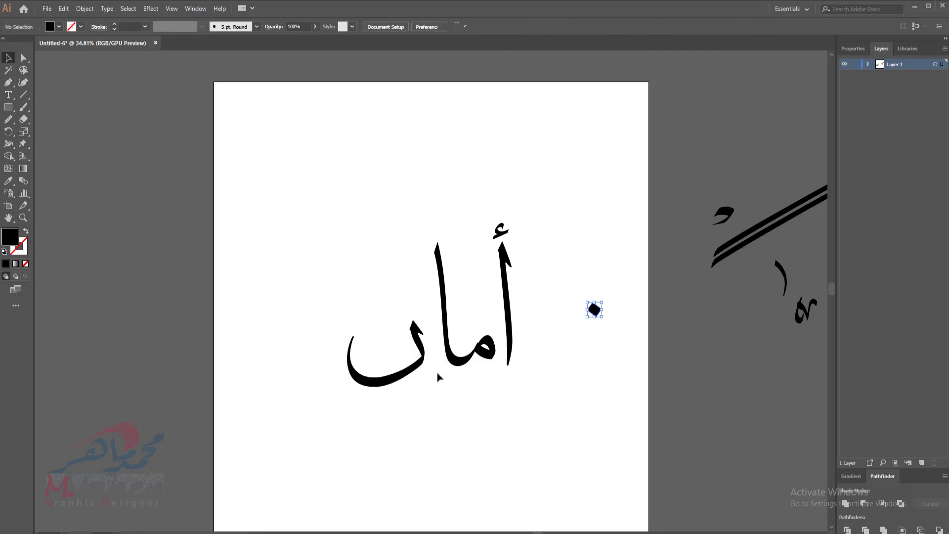
left_click_drag(408, 376, 468, 341)
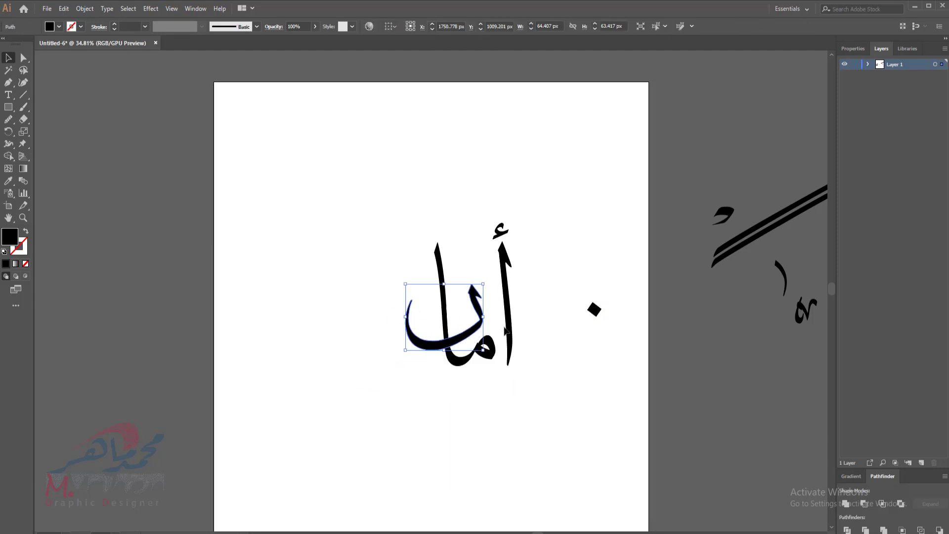
- Shift the first alef closer to the meem, release its compound path and move the hamza out to the right of the word
left_click_drag(511, 297, 503, 297)
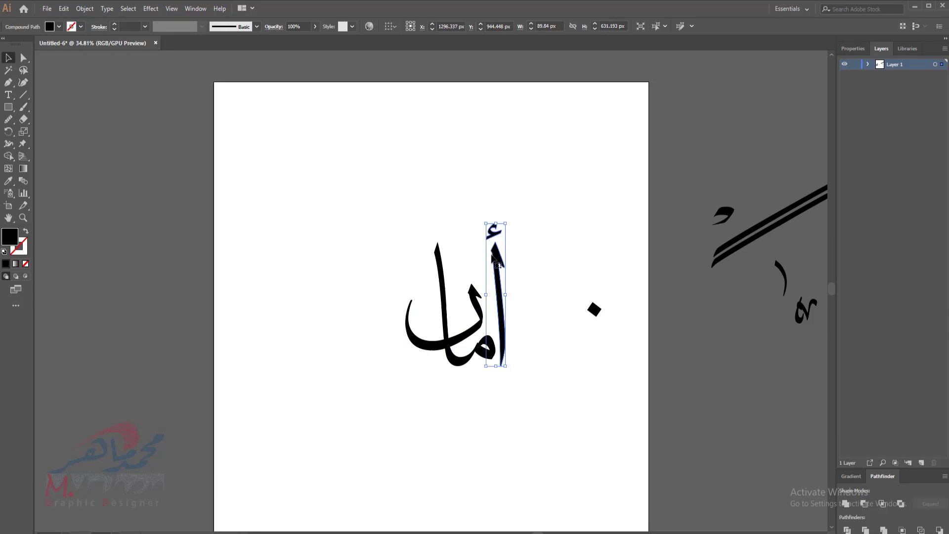
right_click(492, 255)
left_click(504, 327)
left_click(514, 242)
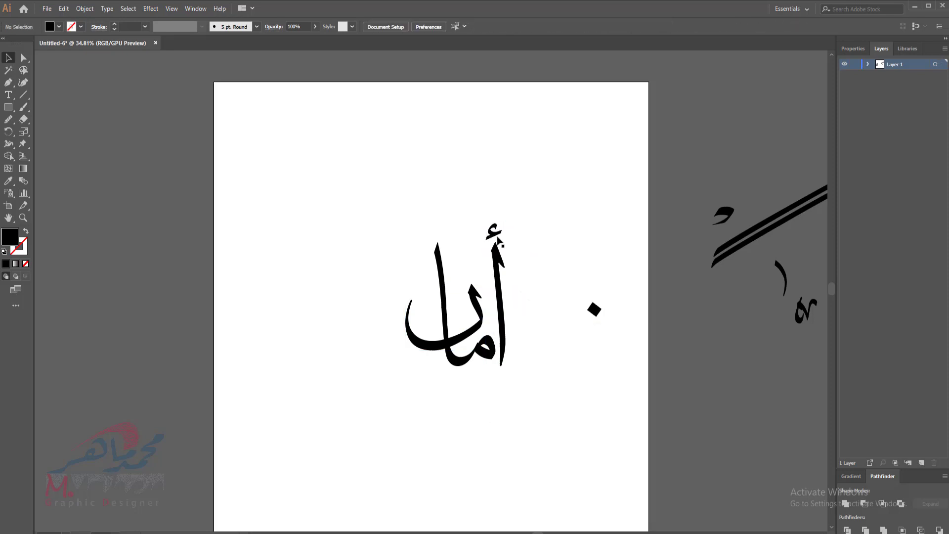
left_click_drag(499, 241, 586, 255)
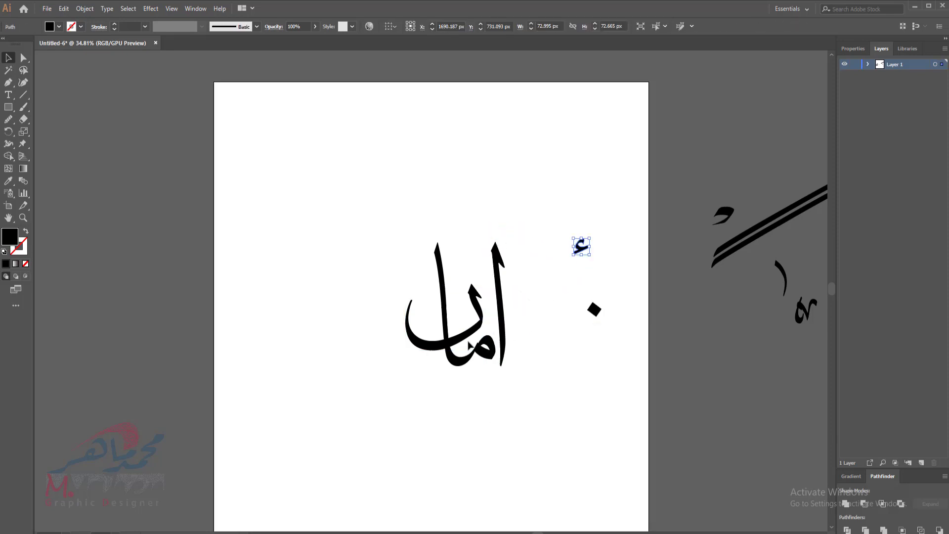
- Widen the noon's bowl to about 458 px, about 295 px high, and raise it slightly across the second alef
left_click(454, 341)
left_click_drag(406, 316, 383, 317)
left_click_drag(414, 352, 417, 345)
- Cut off the left part of the noon's bowl by subtracting a rectangle about 286 by 475 px from it
key("m")
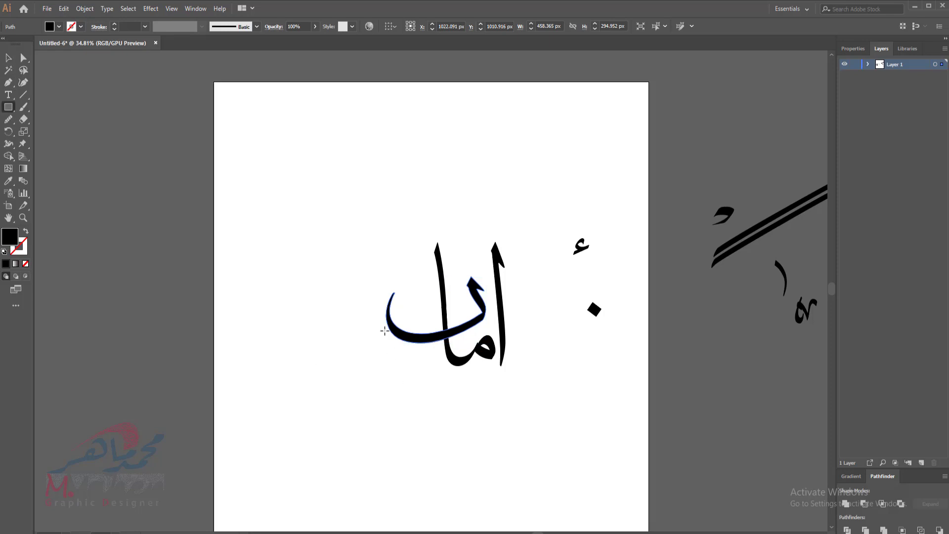
left_click_drag(367, 276, 431, 381)
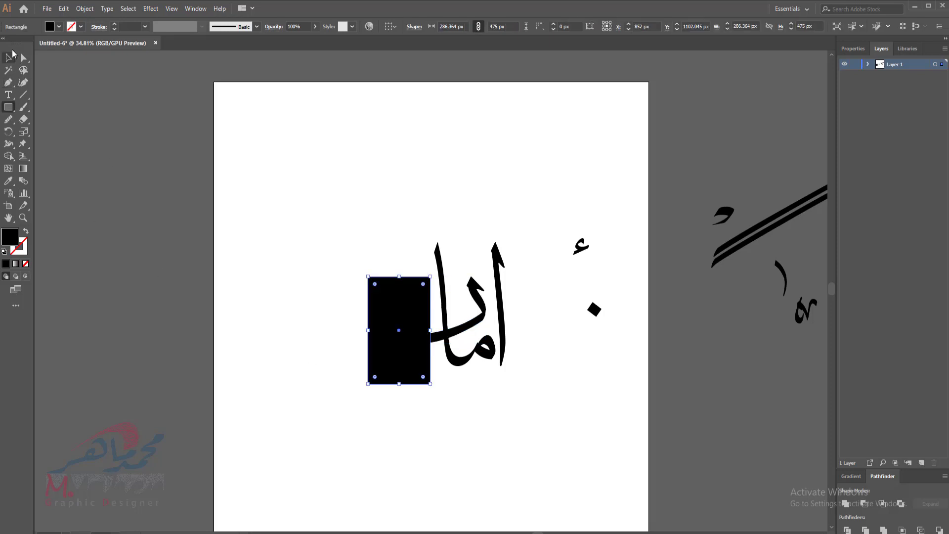
left_click(10, 58)
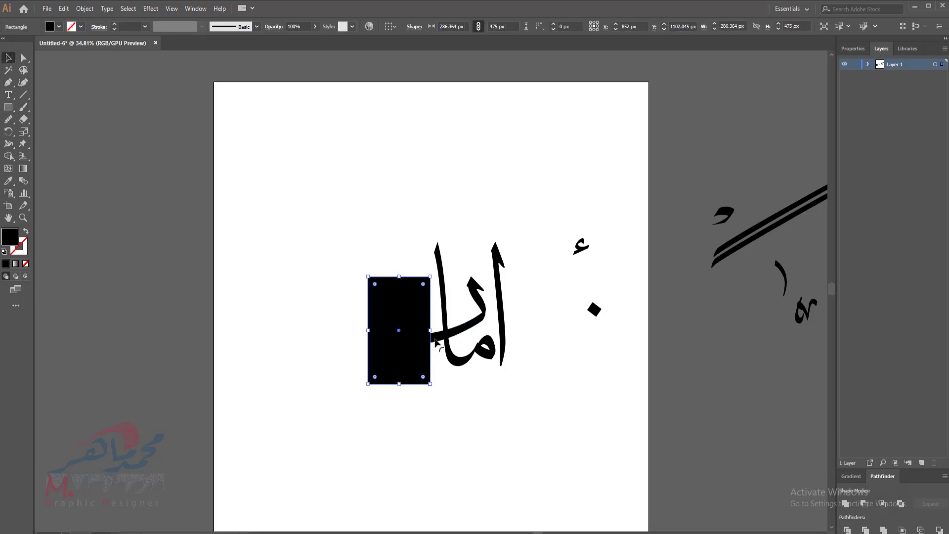
left_click(436, 340, "shift")
left_click(865, 503)
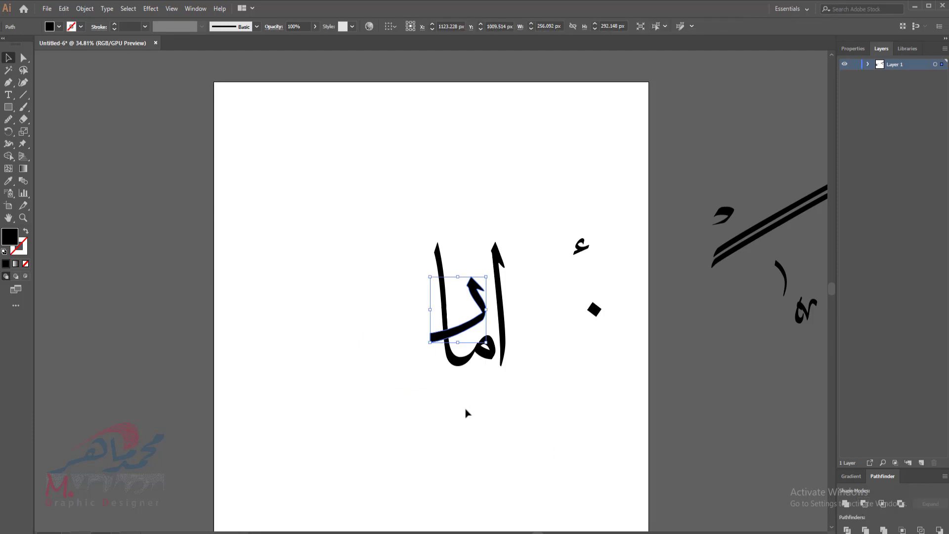
left_click(466, 410)
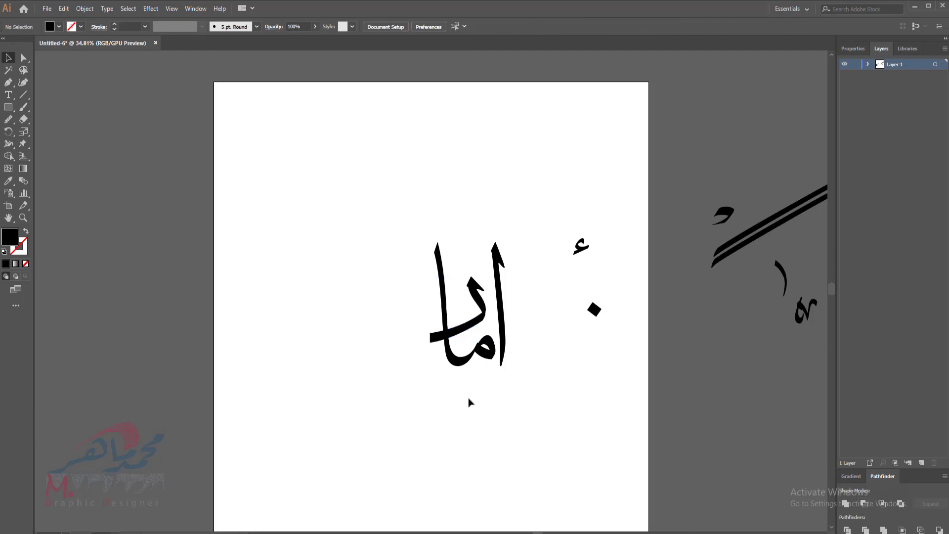
- Move all the overlapping letters together a little to the left on the artboard
left_click_drag(371, 184, 512, 424)
left_click_drag(470, 359, 420, 361)
left_click(433, 420)
left_click(396, 356)
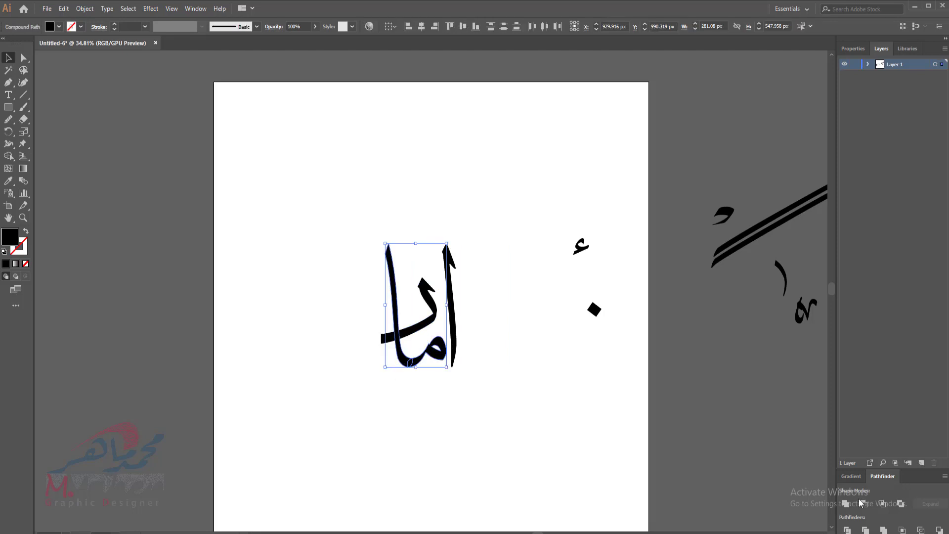
- Place the hamza on top of the first alef and reduce the height of the two together slightly
left_click_drag(578, 249, 441, 237)
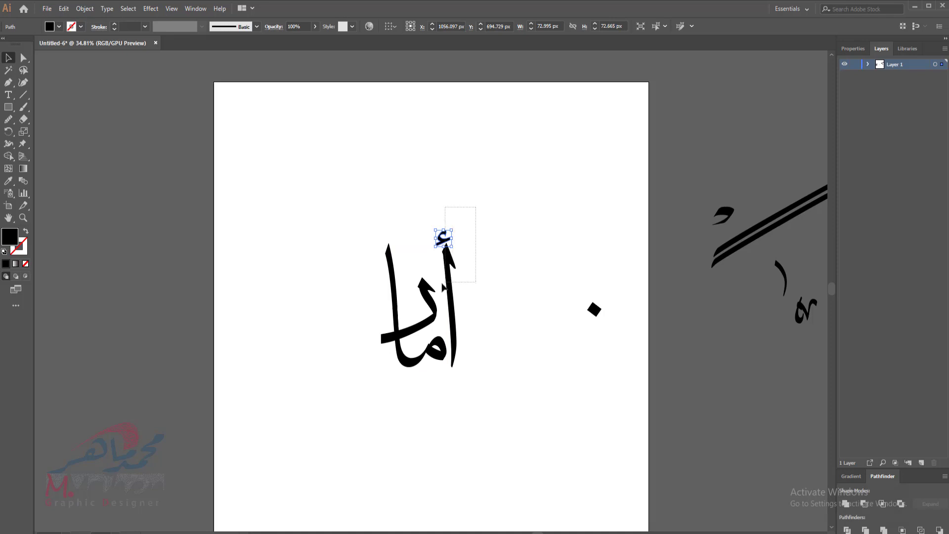
left_click(450, 245, "shift")
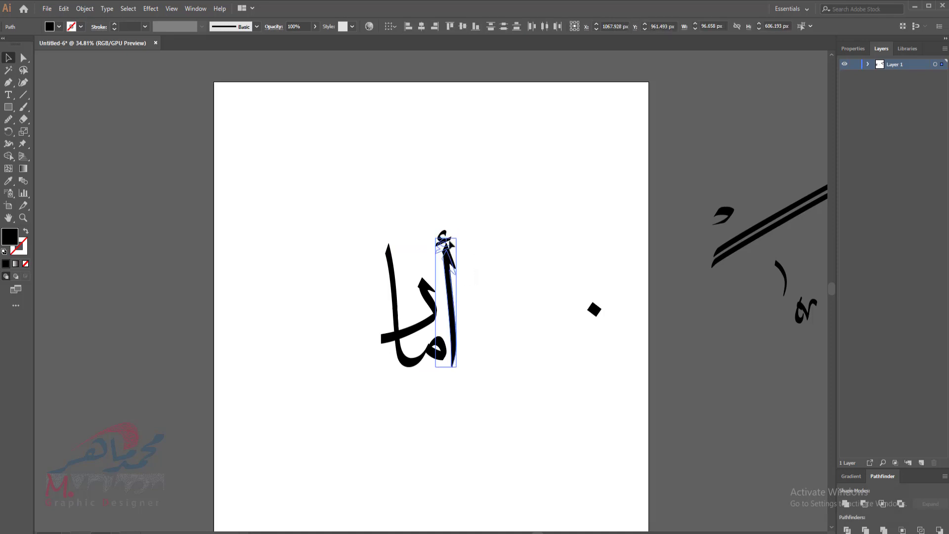
left_click_drag(450, 244, 451, 251)
left_click(522, 466)
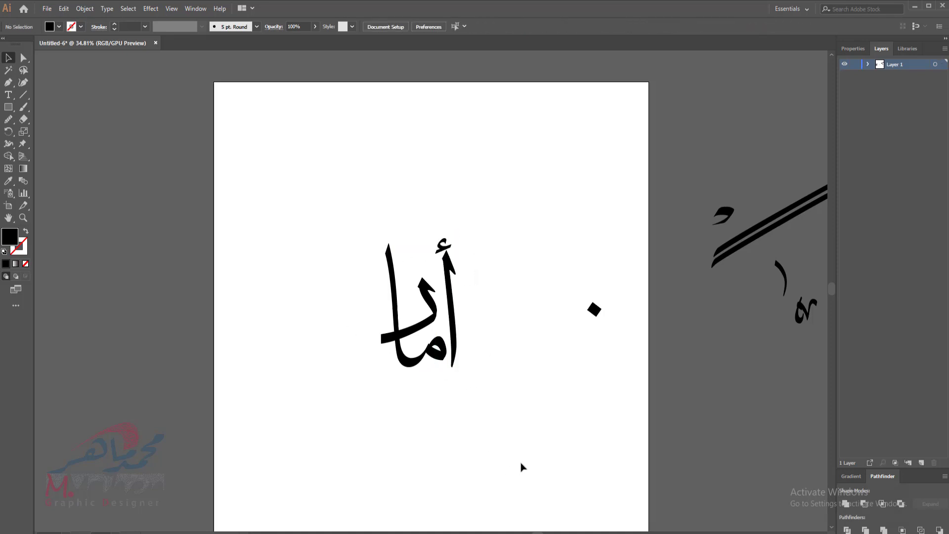
- Place the noon's dot between the tops of the two alefs, enlarge it to about 133 by 135 px and tilt it slightly
left_click_drag(597, 308, 421, 244)
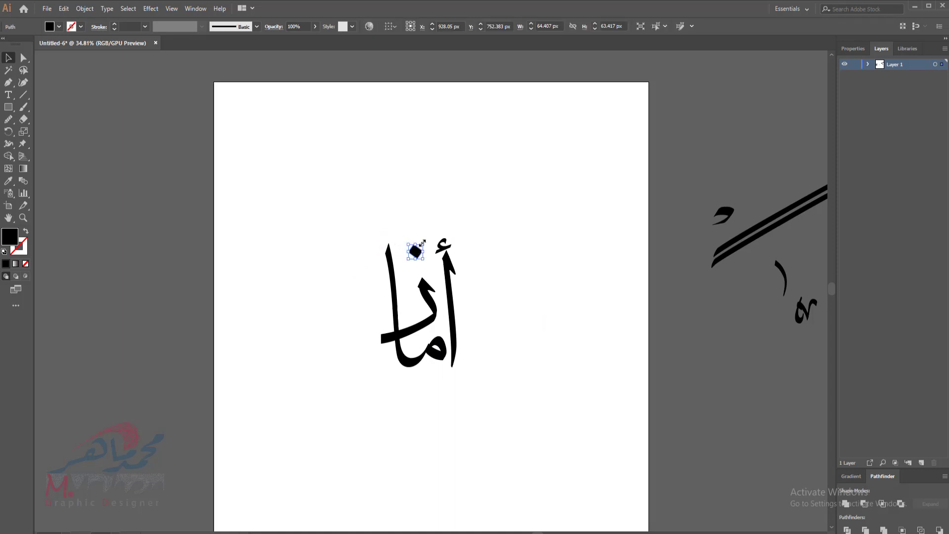
left_click_drag(423, 242, 430, 284)
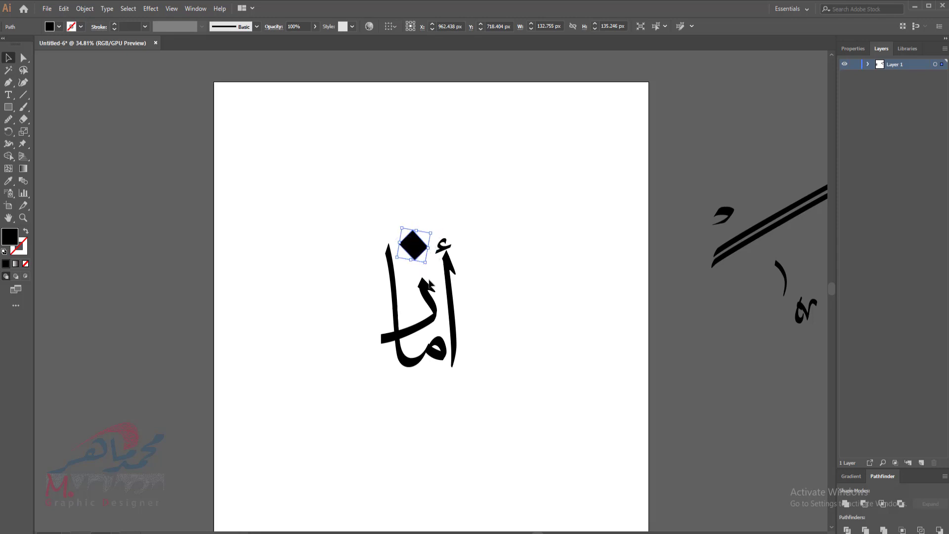
left_click(491, 345)
- Convert the ornament text beside the artboard to outlines and ungroup it into separate marks
left_click_drag(560, 343, 465, 345)
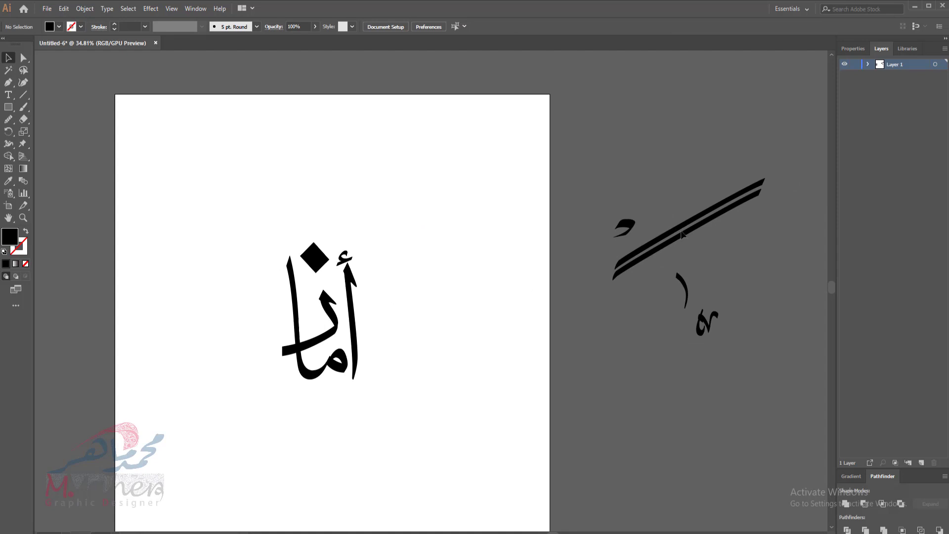
left_click_drag(682, 235, 475, 277)
right_click(637, 252)
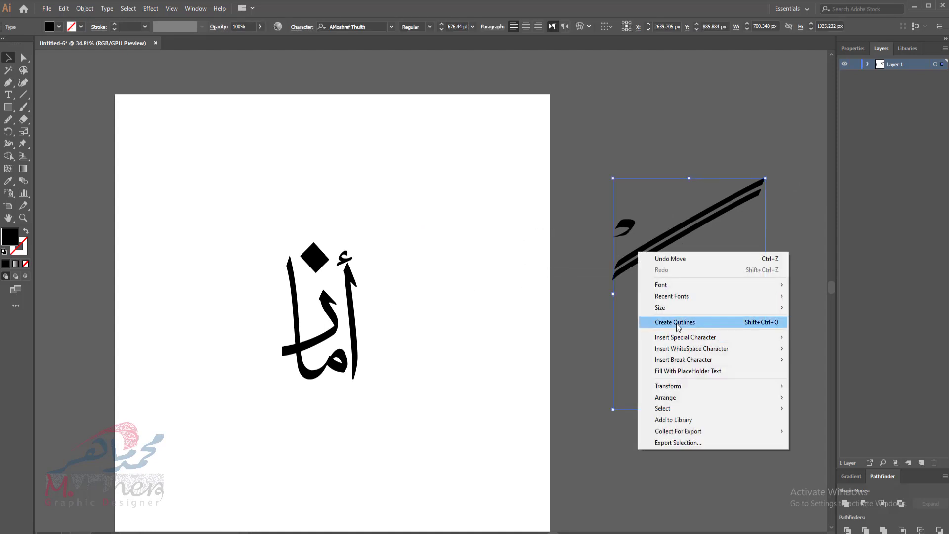
left_click(677, 322)
right_click(647, 179)
left_click(687, 343)
left_click(666, 253)
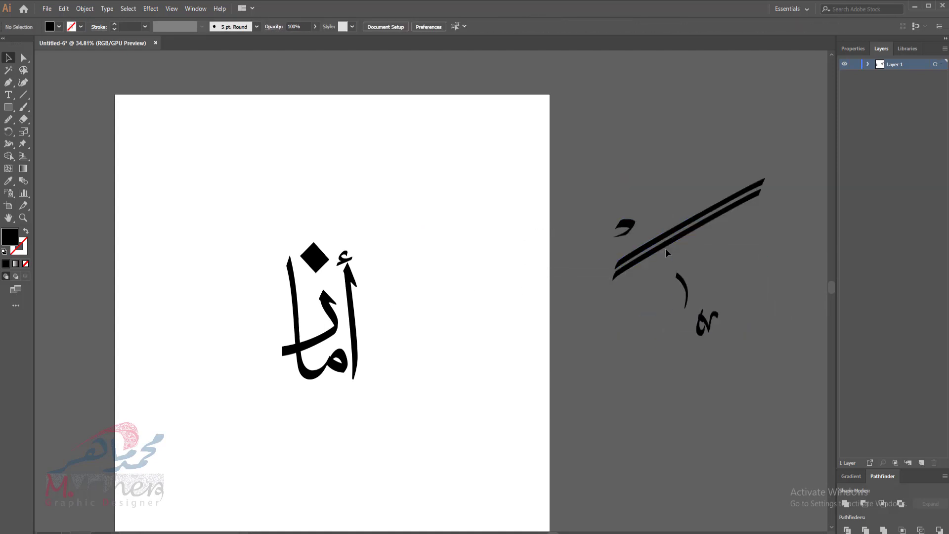
- Place the double slanted stroke at a smaller size below the dot and put the small alef mark inside the noon
mouse_move(667, 253)
left_mouse_down()
mouse_move(493, 288)
mouse_move(518, 239)
mouse_move(428, 303)
mouse_move(443, 293)
left_mouse_up()
mouse_move(443, 327)
left_mouse_down()
mouse_move(284, 303)
mouse_move(322, 270)
mouse_move(316, 309)
left_mouse_up()
left_click(616, 292)
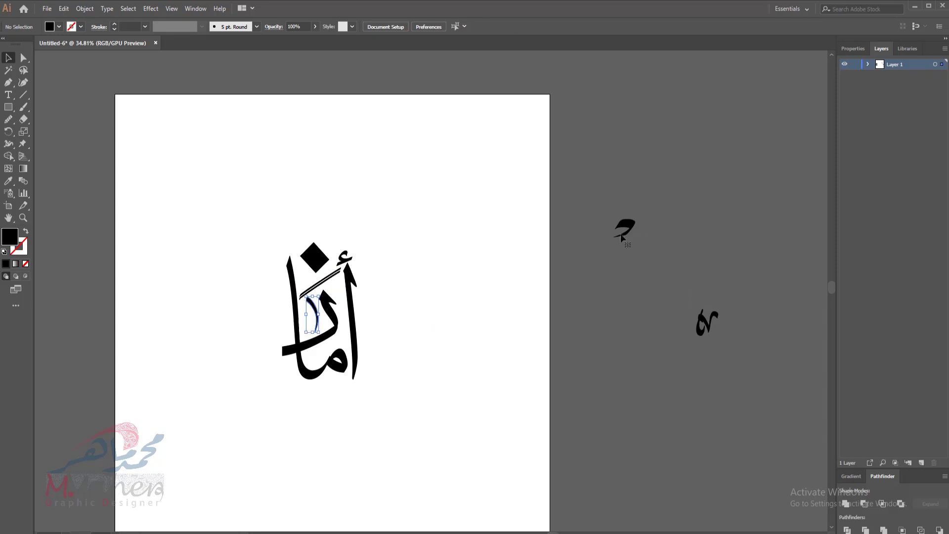
- Place the small v-shaped mark above the double stroke beside the second alef, and set the comma-shaped mark aside off the artboard
left_click_drag(704, 337, 553, 374)
left_click_drag(705, 326, 316, 269)
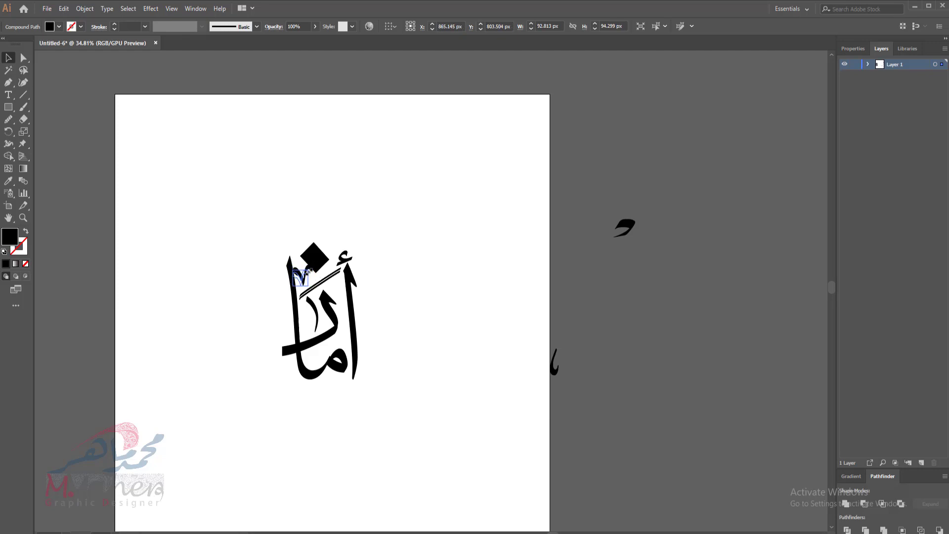
left_click(229, 275)
left_click(303, 276)
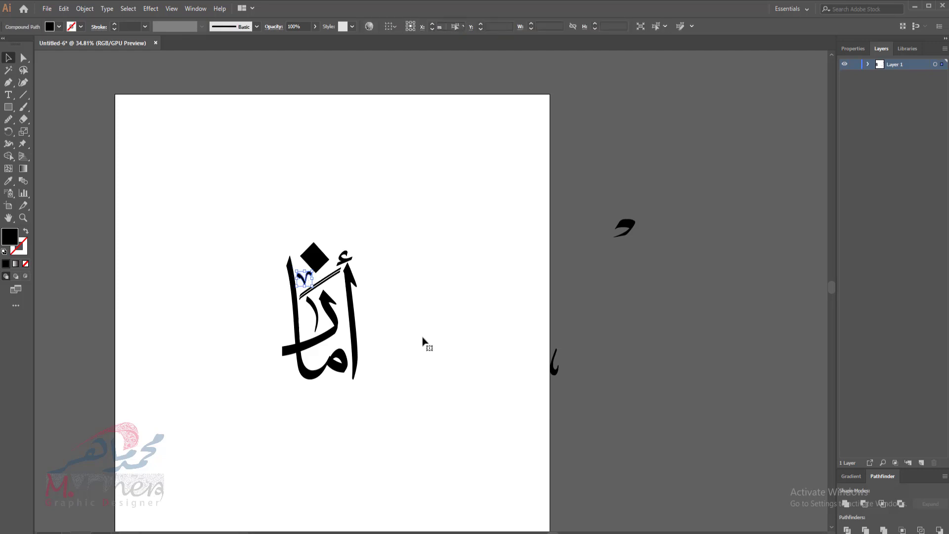
left_click(544, 351)
left_click_drag(554, 377, 770, 344)
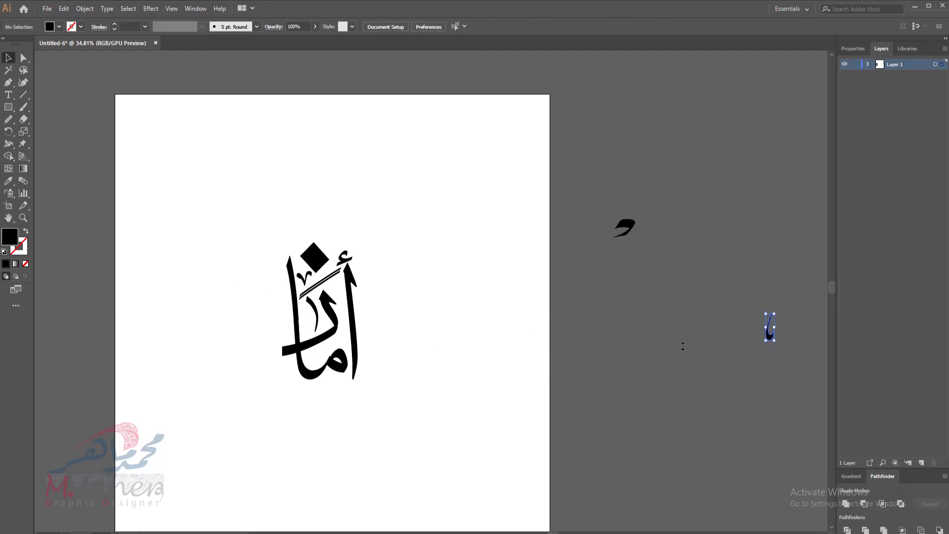
- Group all the letters and marks of the word and move the group slightly up on the artboard
scroll(494, 358, "down", 2)
left_click_drag(223, 193, 443, 420)
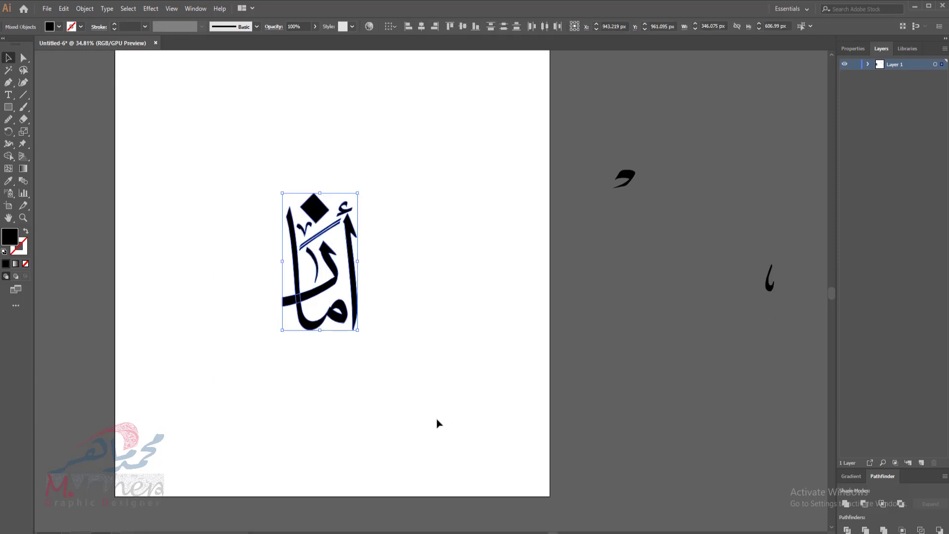
key("ctrl+shift+b")
key("ctrl+g")
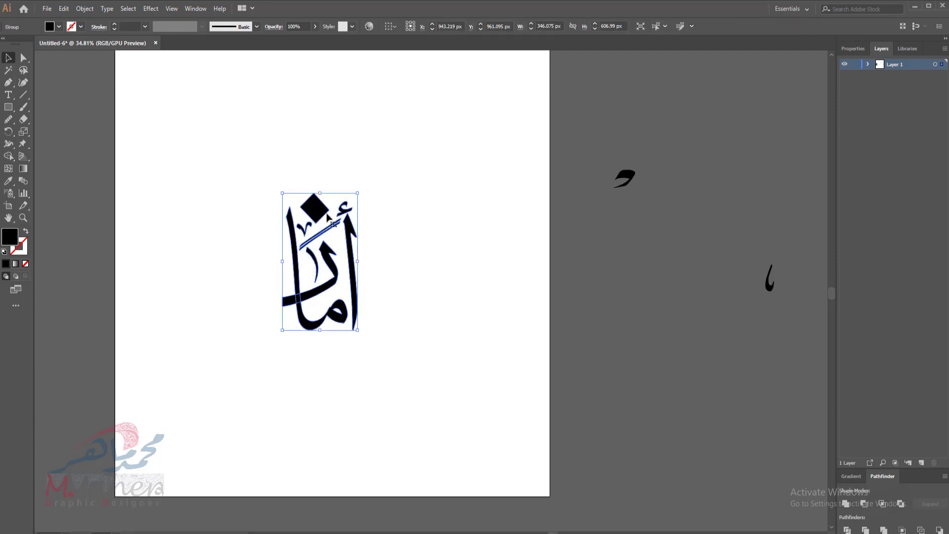
left_click_drag(317, 216, 322, 197)
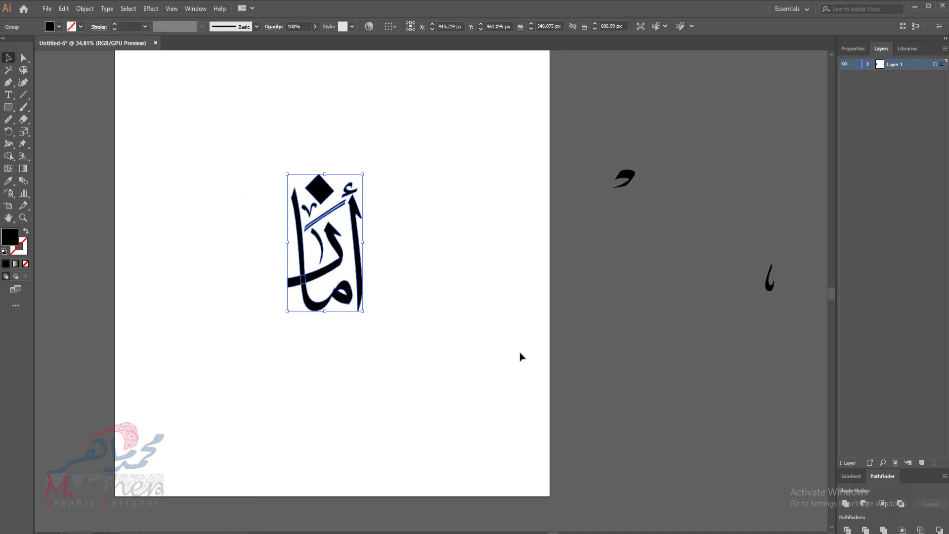
left_click(519, 371)
- Draw a rectangle about 364 by 566 px around the word with no fill and an orange stroke
left_click(8, 107)
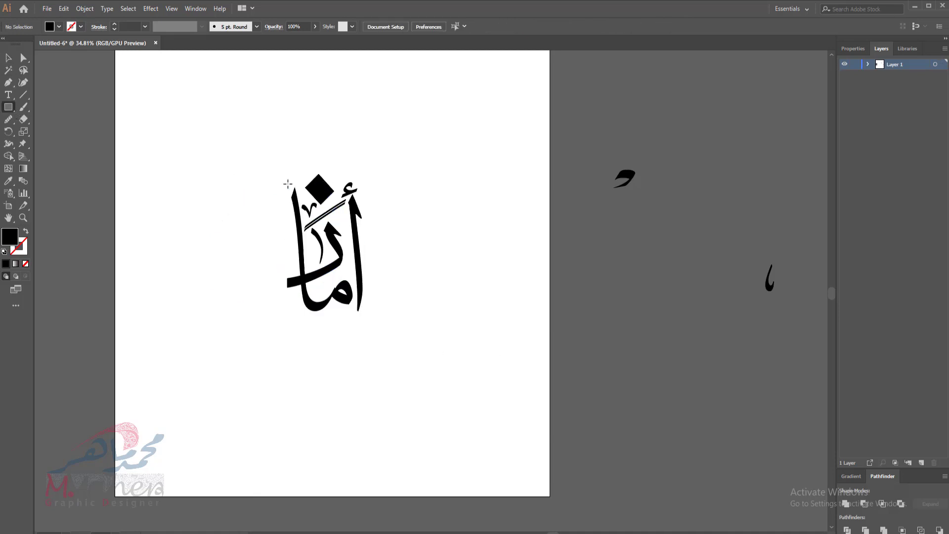
mouse_move(359, 278)
left_mouse_down()
mouse_move(373, 312)
mouse_move(368, 307)
left_mouse_up()
left_click(24, 232)
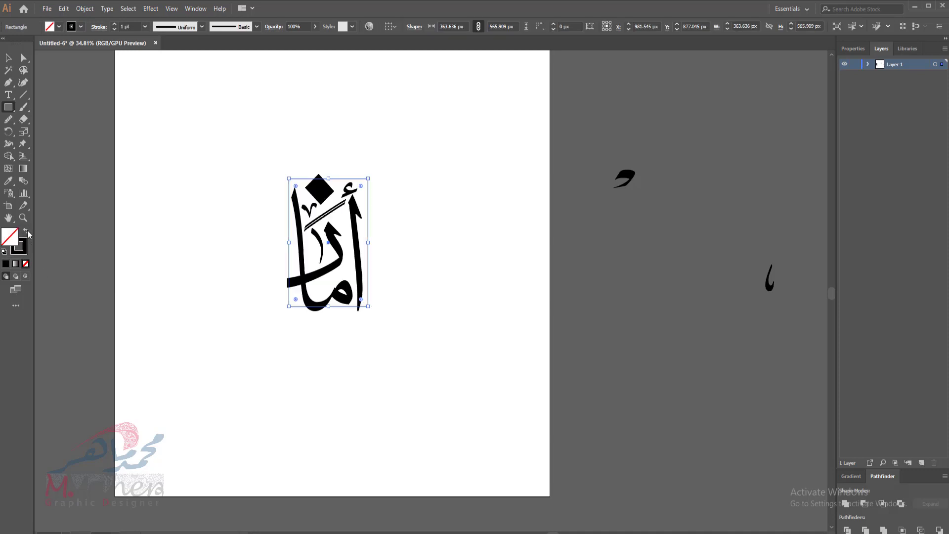
left_click(80, 27)
left_click(89, 44)
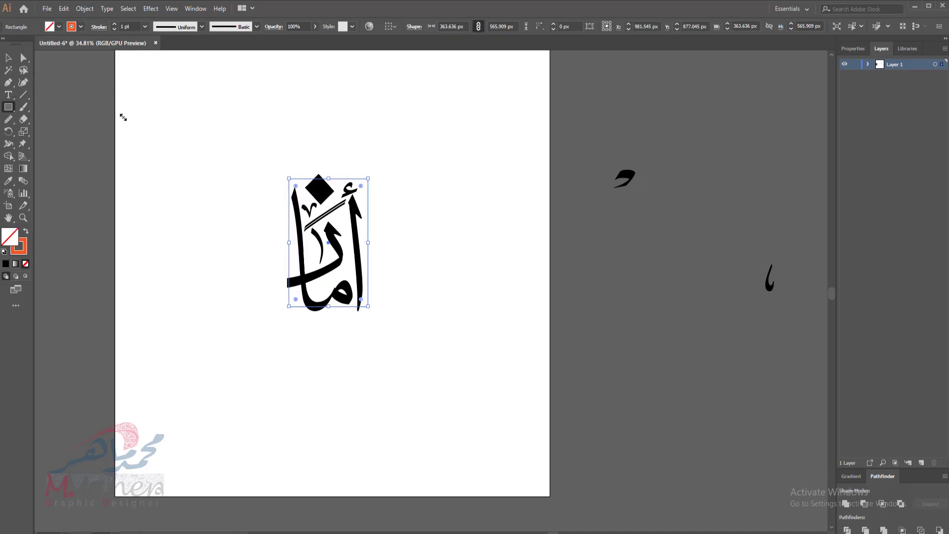
- Set the rectangular frame's stroke weight to 12 pt
left_click(114, 24)
left_click(113, 24)
left_click(114, 24)
left_click(114, 23)
left_click(113, 24)
left_click(114, 24)
left_click(114, 24)
left_click(114, 24)
left_click(114, 24)
left_click(114, 24)
left_click(114, 24)
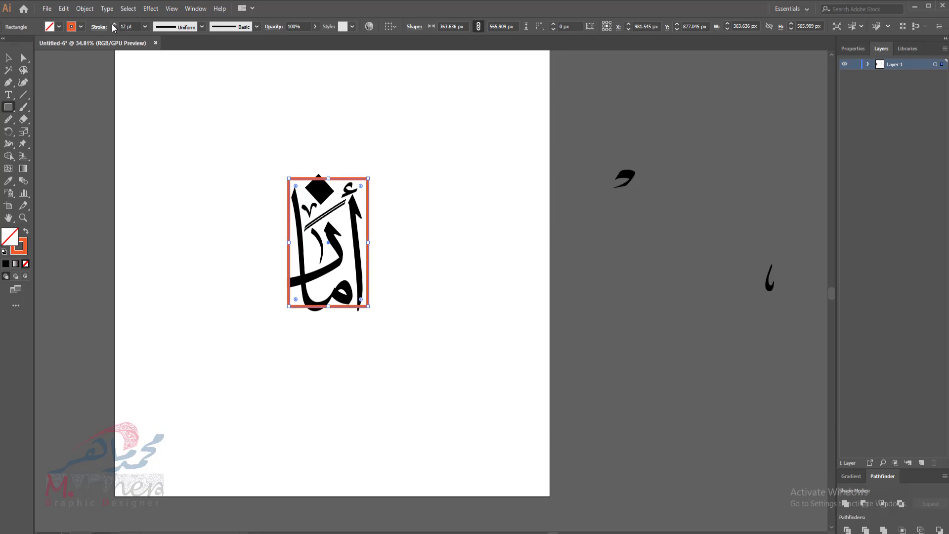
- Send the orange rectangular frame to the back, behind the letters of the word
left_click(24, 217)
left_click(313, 254)
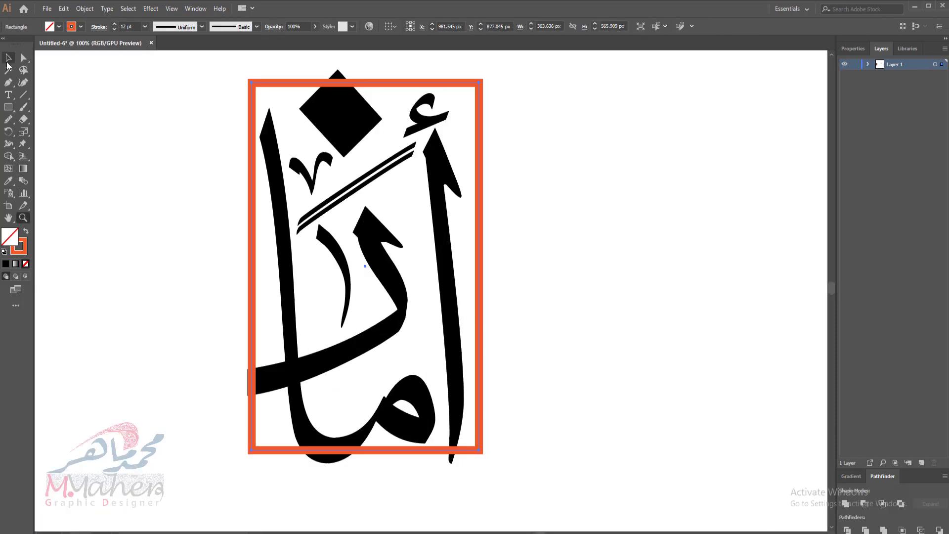
left_click(8, 57)
right_click(390, 88)
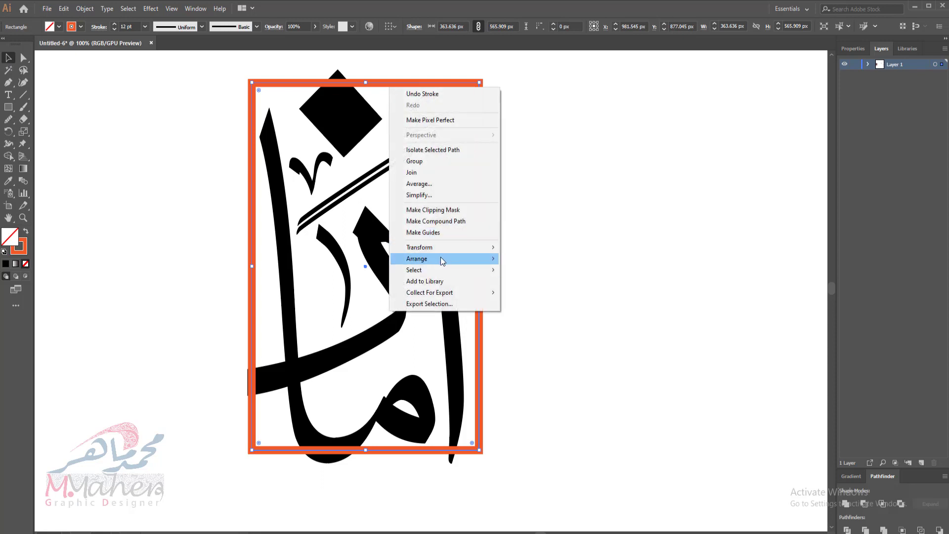
mouse_move(440, 258)
left_click(546, 293)
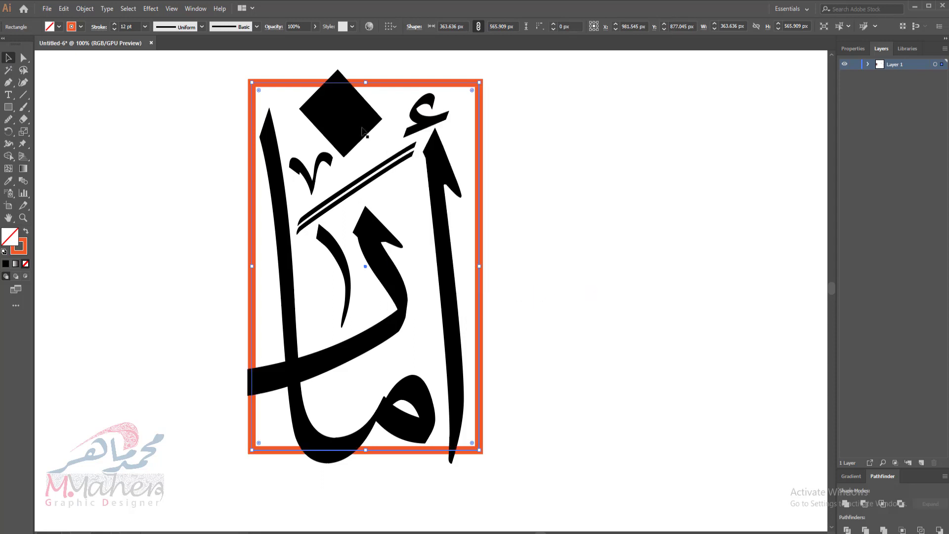
- Rotate the word group slightly counterclockwise and shift it right so the first alef overlaps the frame's right edge
left_click(441, 434)
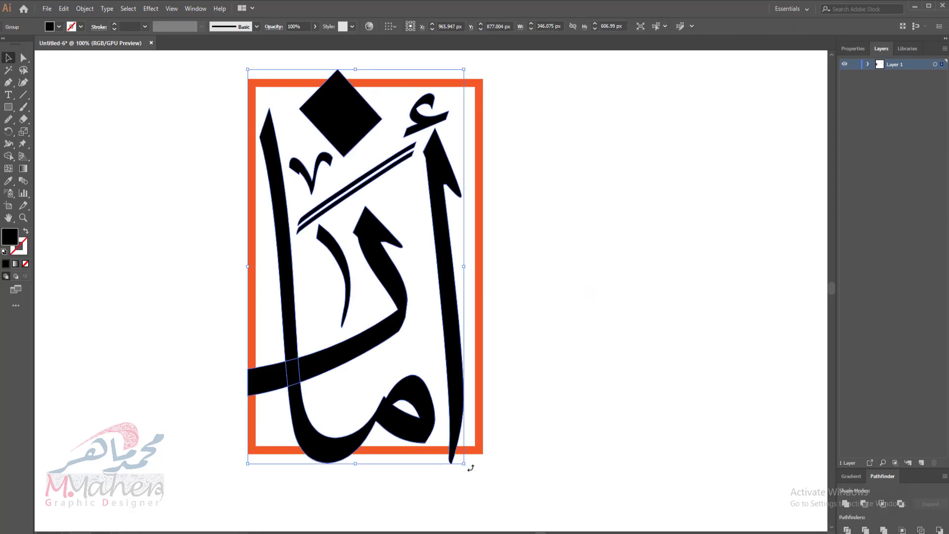
left_click_drag(470, 468, 479, 461)
left_click_drag(465, 379, 480, 371)
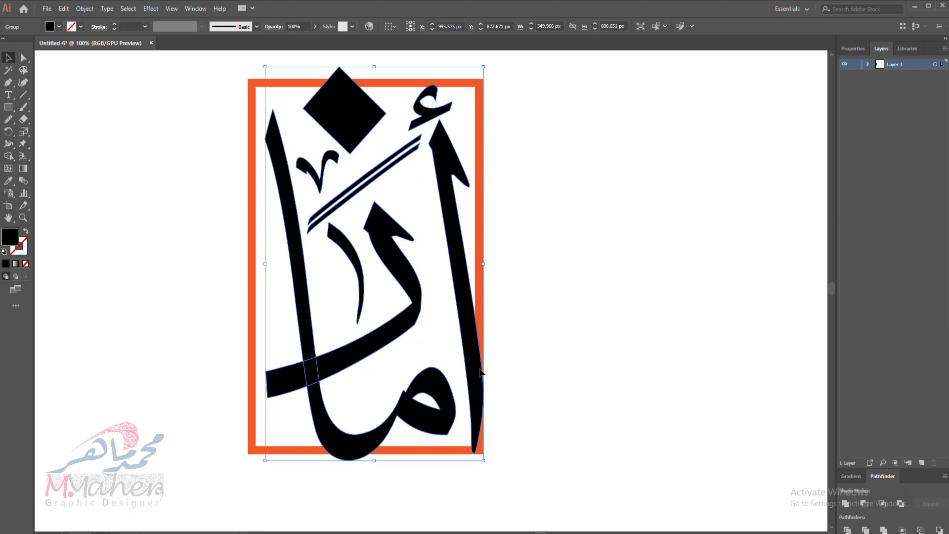
- Narrow the orange frame from its left side to a width of about 354 px
left_click(253, 275)
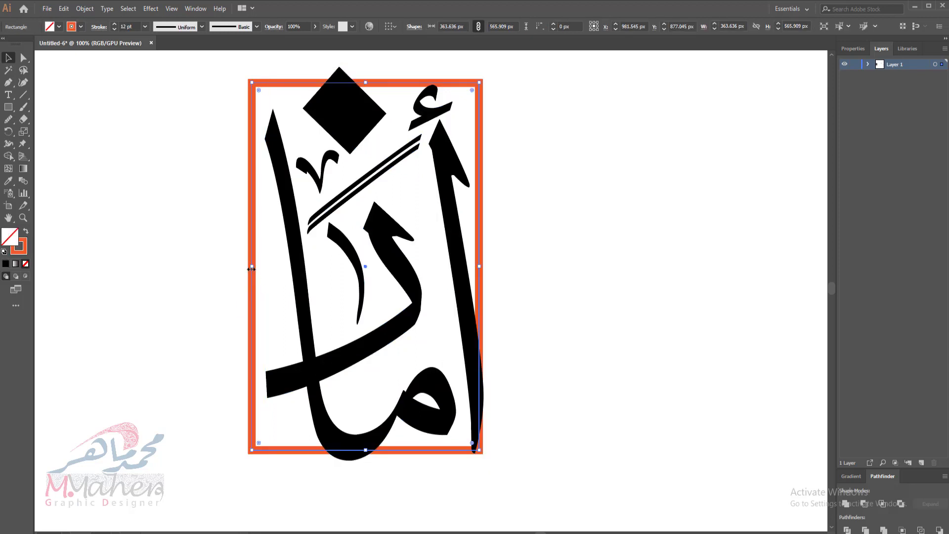
left_click_drag(251, 269, 264, 267)
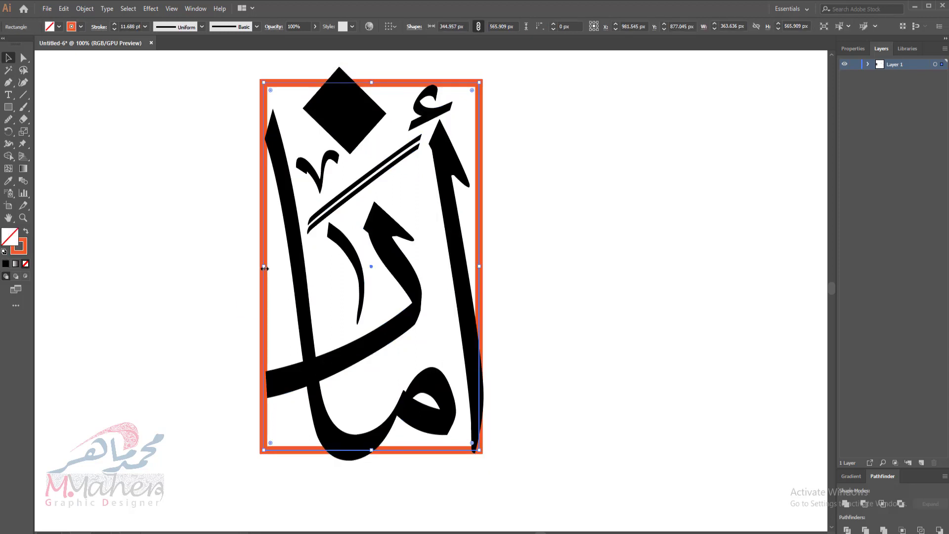
left_click(283, 382)
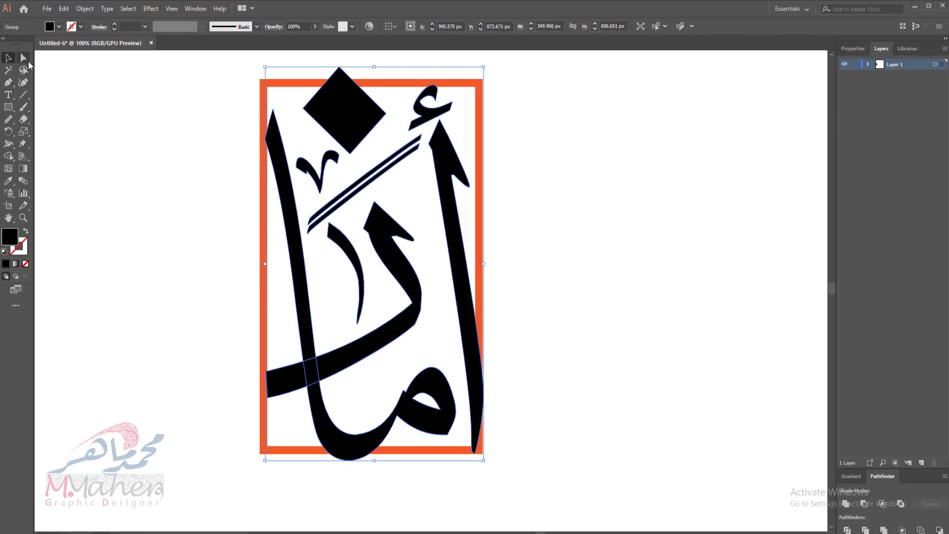
left_click(169, 383)
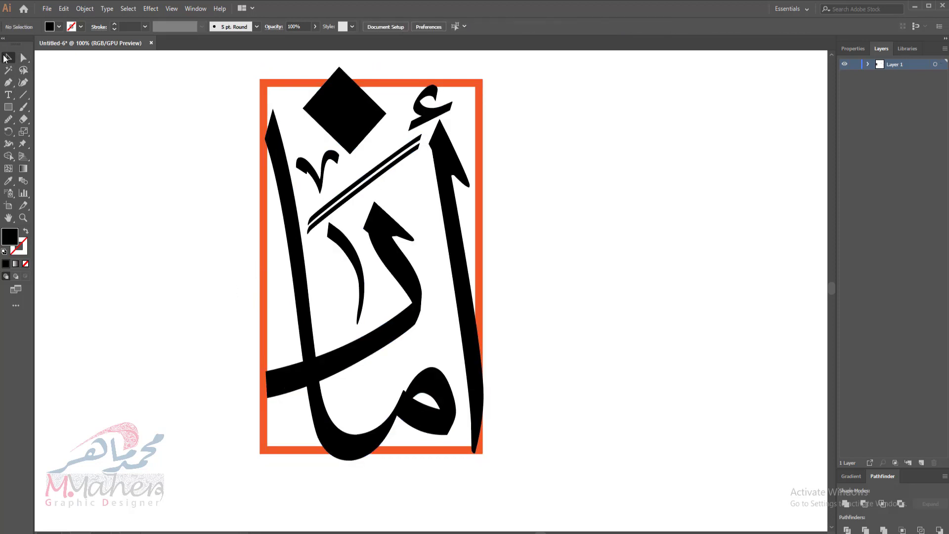
left_click(265, 296)
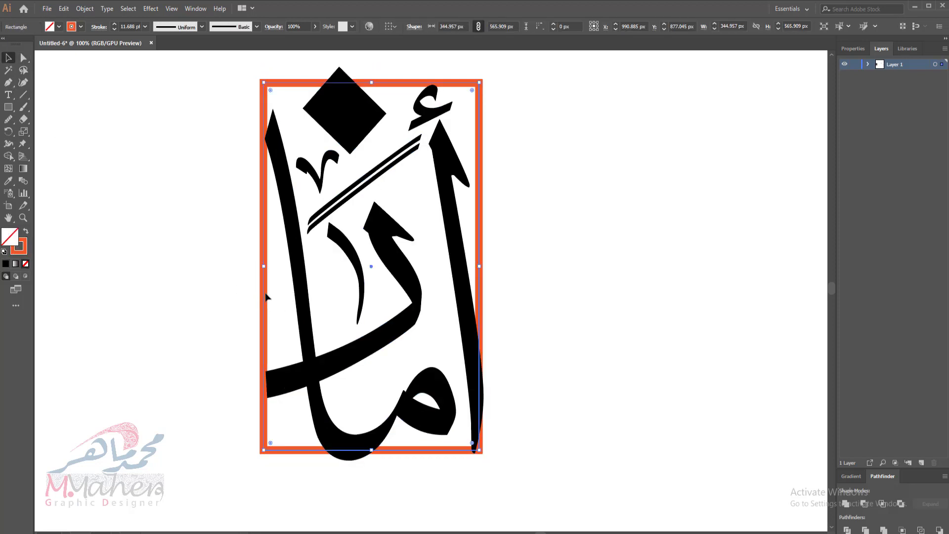
mouse_move(263, 268)
left_mouse_down()
mouse_move(251, 267)
mouse_move(259, 266)
left_mouse_up()
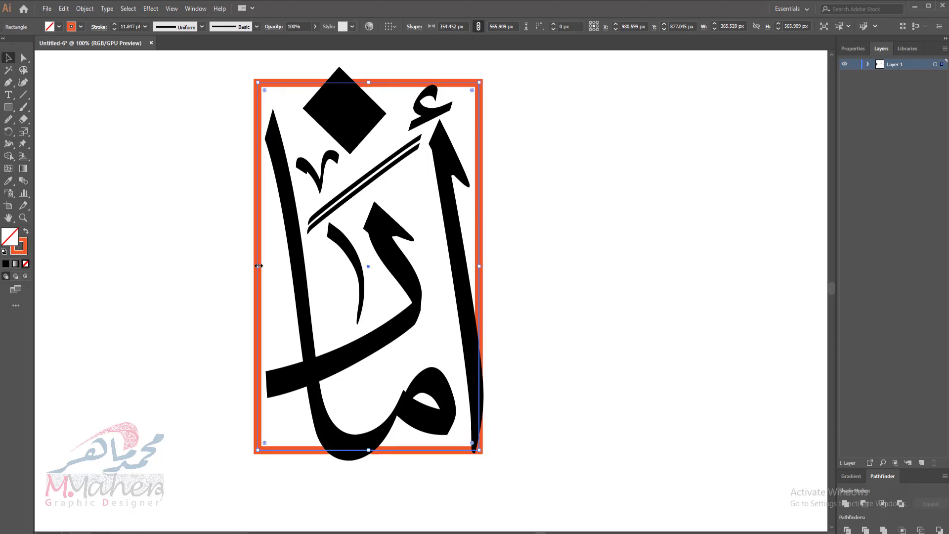
- Move the noon-shaped letter left until its tail crosses the frame's left edge, and shift the thin curved stroke beside it to match
left_click(23, 61)
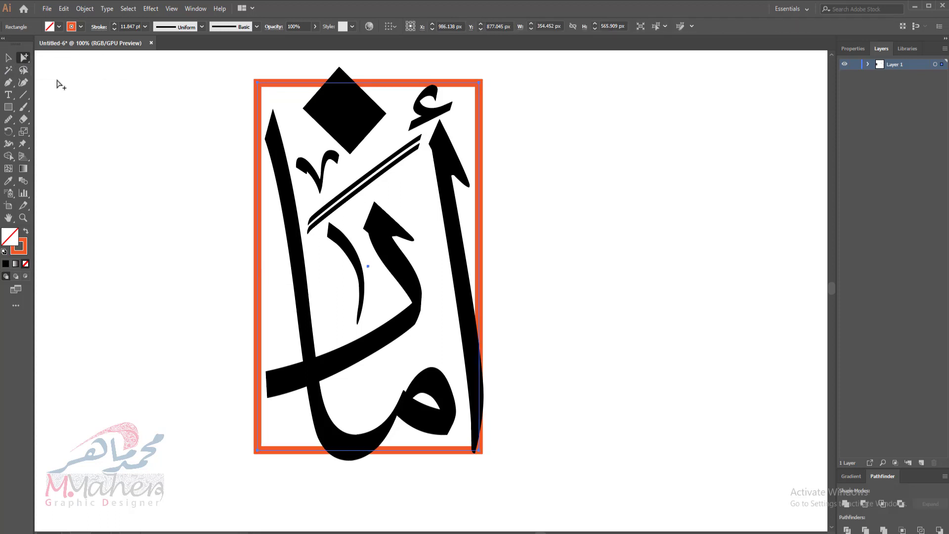
left_click(57, 85)
left_click_drag(267, 381, 250, 383)
left_click_drag(349, 254, 339, 259)
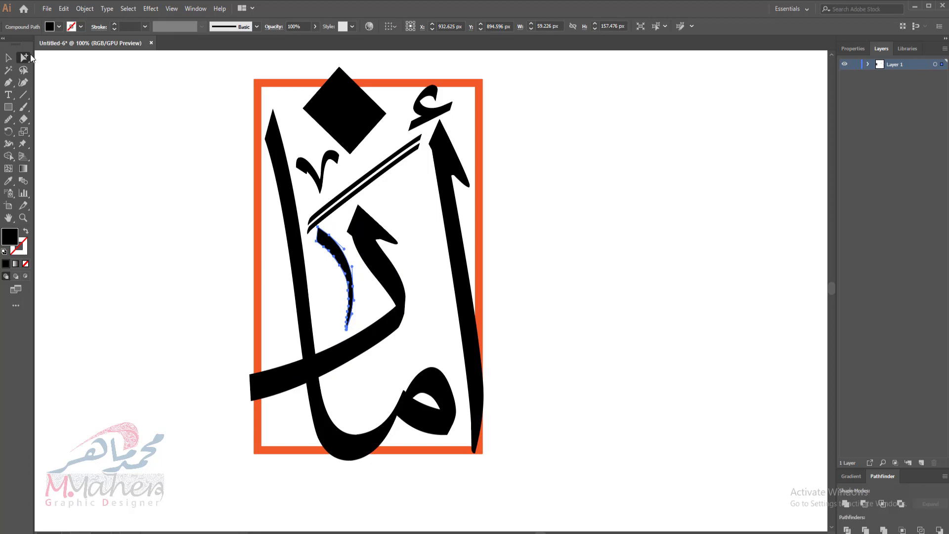
left_click(9, 59)
left_click(575, 241)
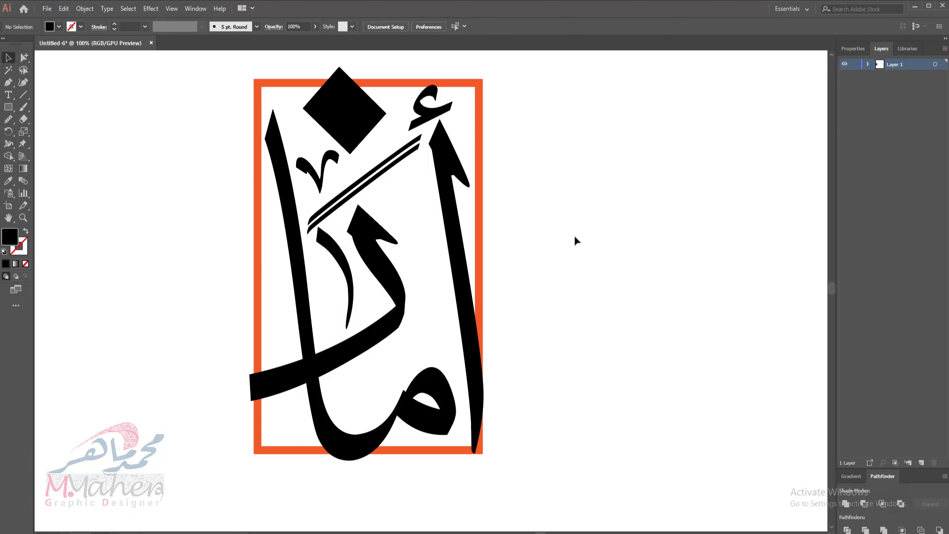
- Scale the hamza above the first alef down to about 52 by 60 px
left_click(441, 102)
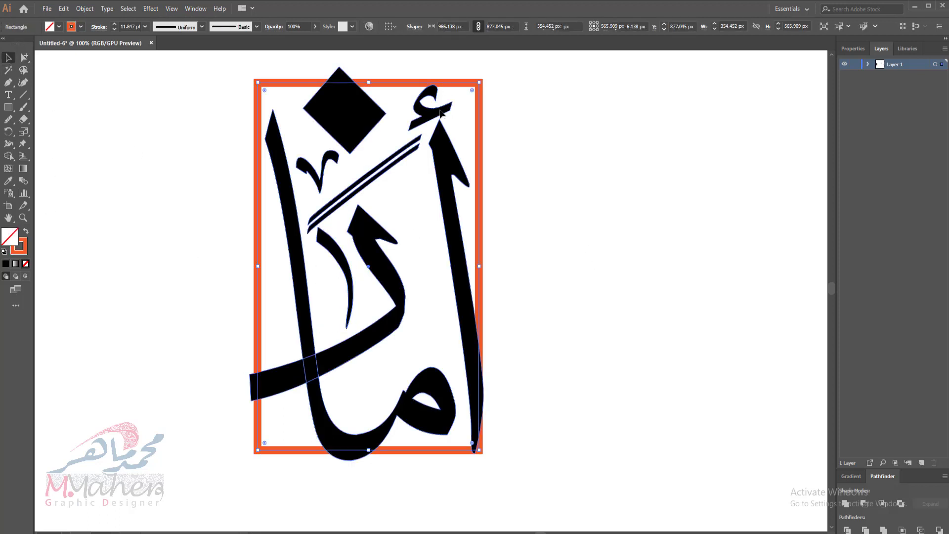
left_click(23, 58)
left_click(117, 148)
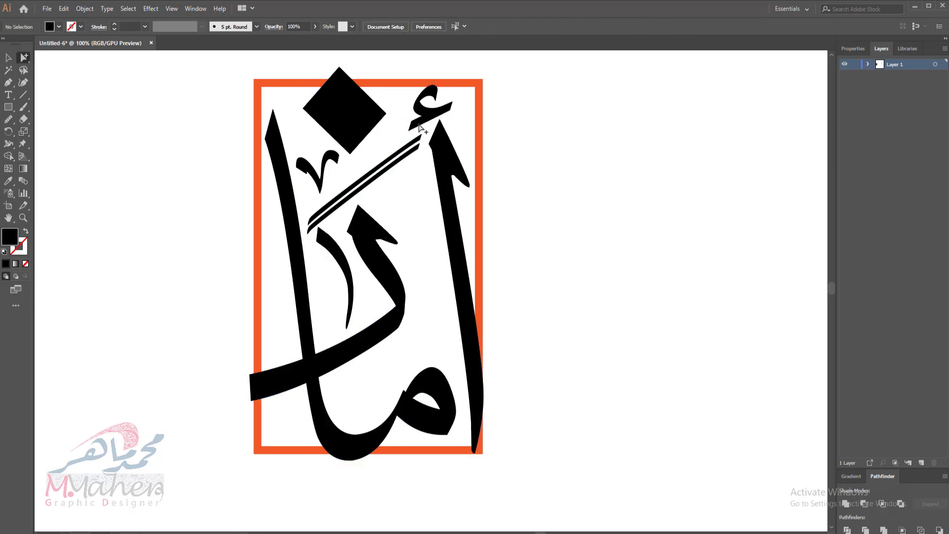
left_click(432, 121)
left_click(9, 57)
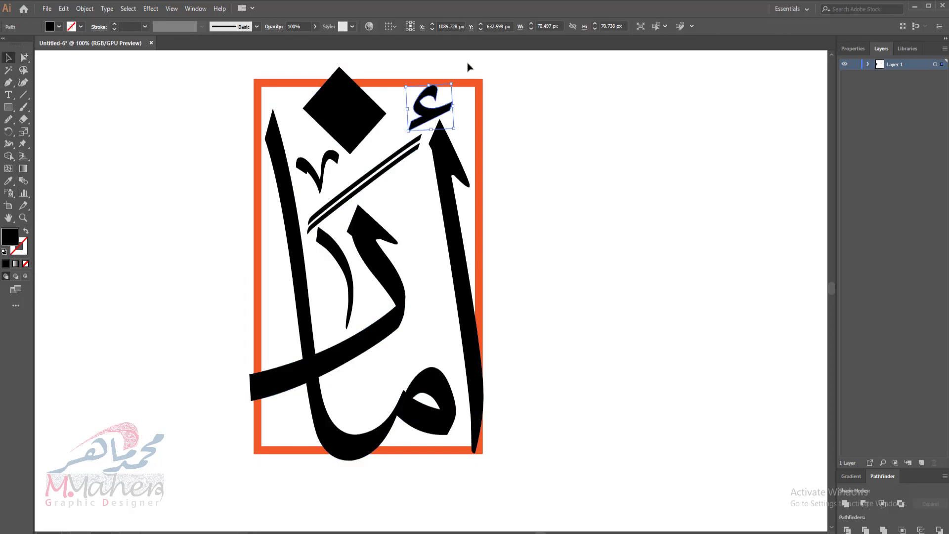
left_click_drag(455, 82, 442, 91)
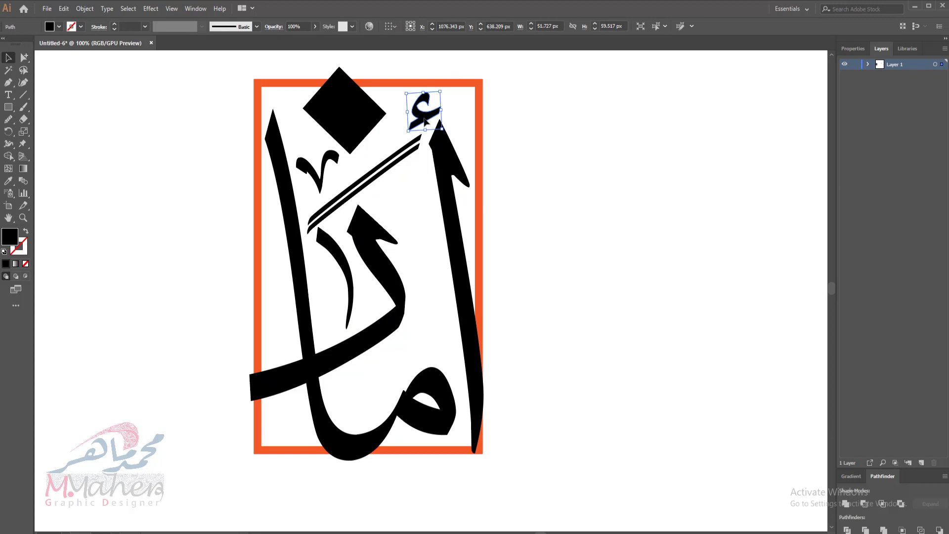
left_click(541, 203)
scroll(538, 208, "up", 1)
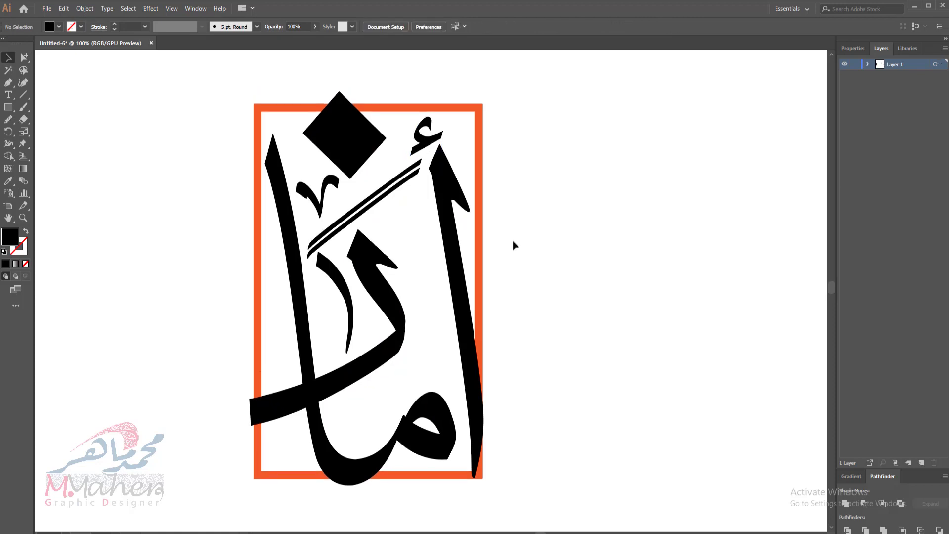
- Expand the orange frame's fill and stroke into a filled shape
left_click(369, 109)
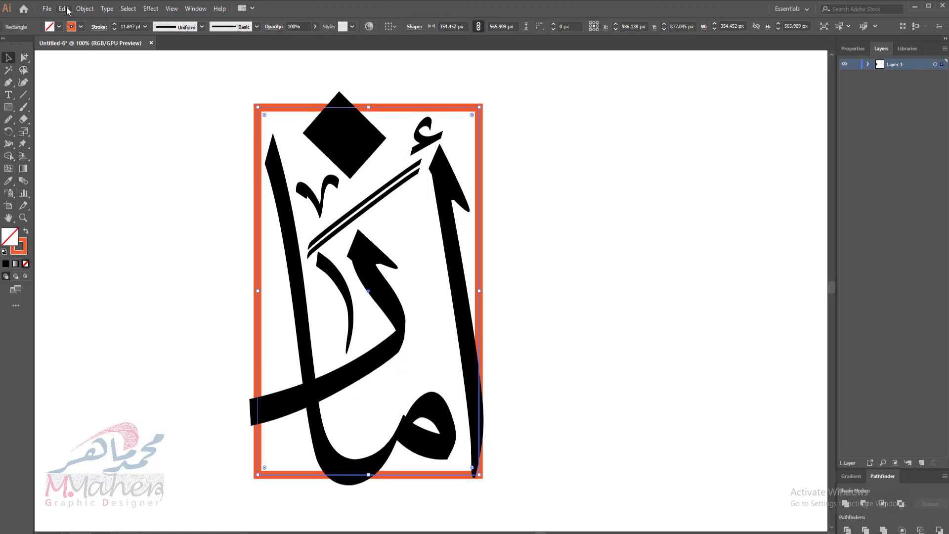
left_click(81, 9)
left_click(142, 134)
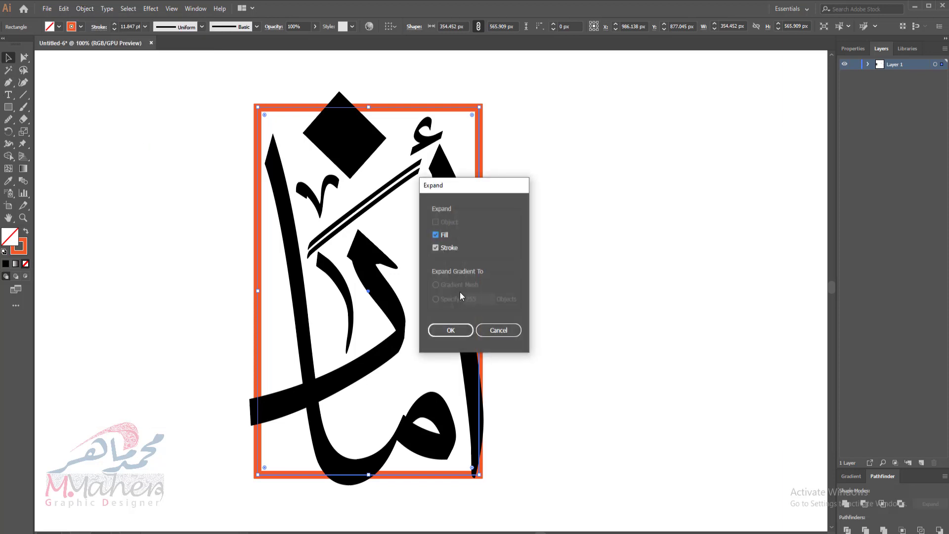
left_click(451, 332)
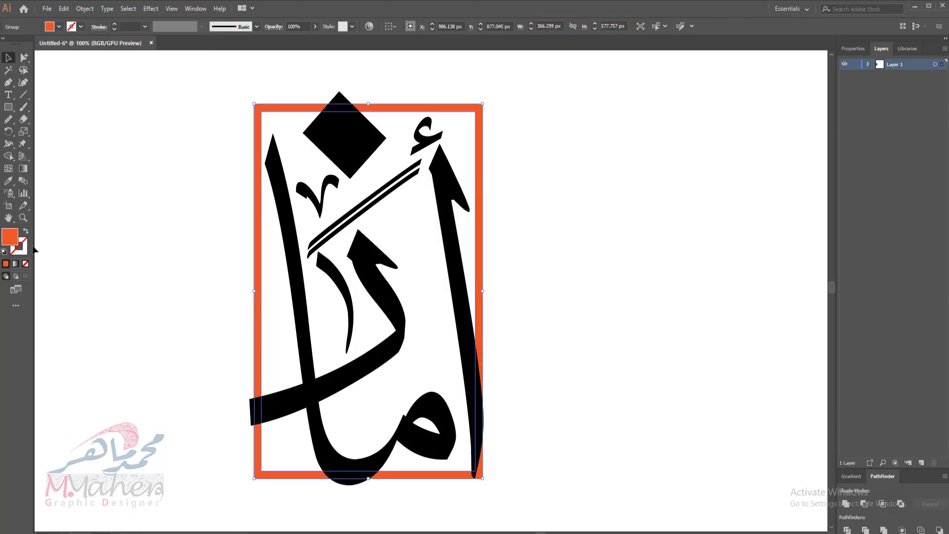
- Erase the frame's top edge around the diamond dot, leaving a small gap on both sides
left_click(23, 119)
left_click_drag(328, 95, 315, 148)
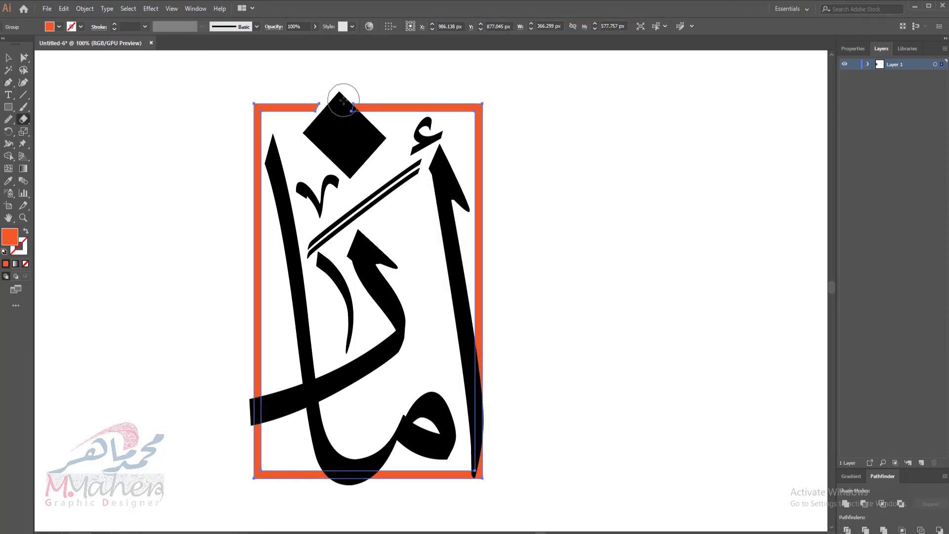
mouse_move(344, 101)
left_mouse_down()
mouse_move(379, 177)
mouse_move(344, 111)
mouse_move(346, 127)
left_mouse_up()
key("ctrl+z")
key("ctrl+z")
key("v")
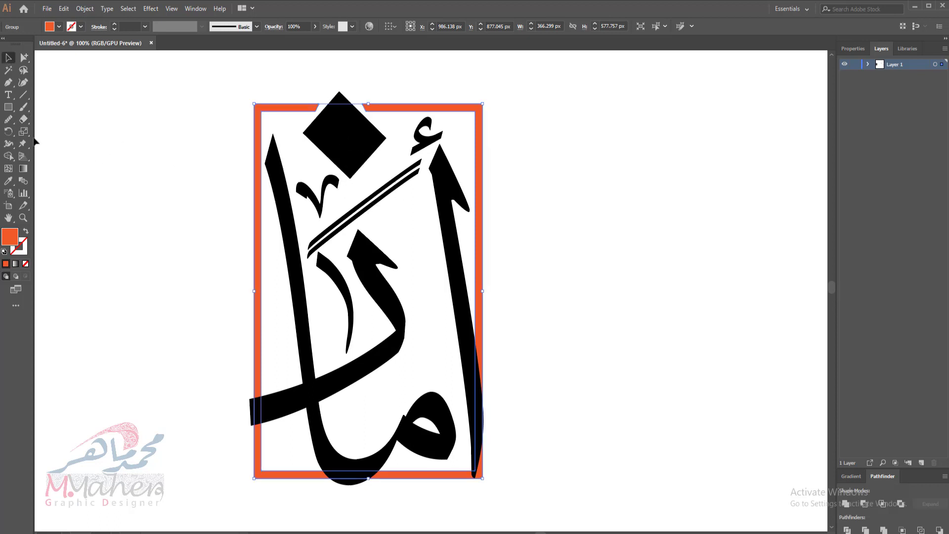
left_click(34, 141)
- Draw a closed orange polygon with the Pen tool over the first alef's lower end and the frame's bottom-right corner
left_click(9, 82)
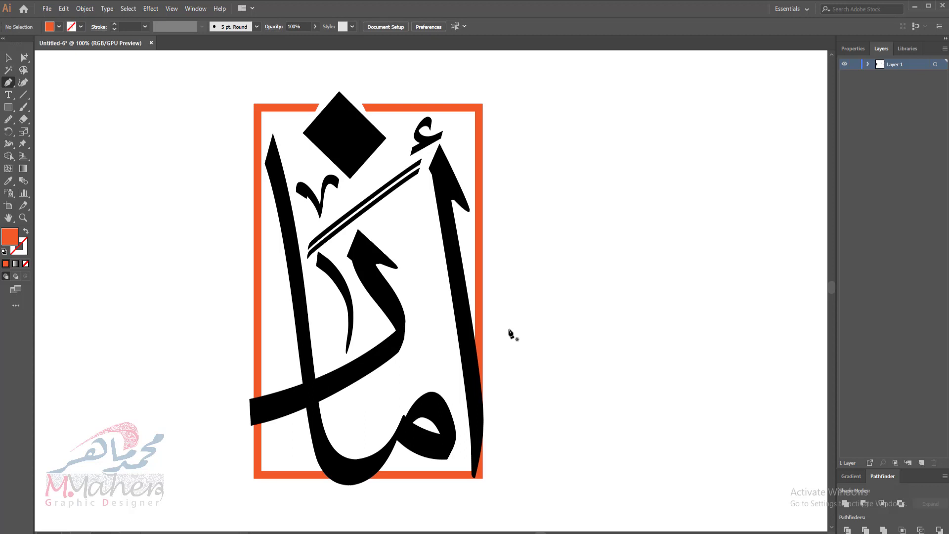
left_click(473, 314)
left_click(490, 395)
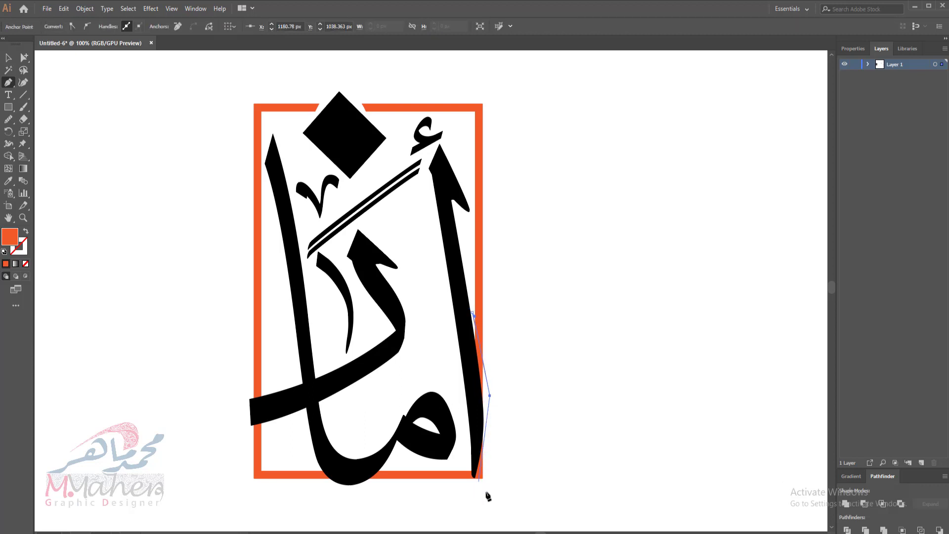
left_click(490, 491)
left_click(471, 487)
left_click(461, 457)
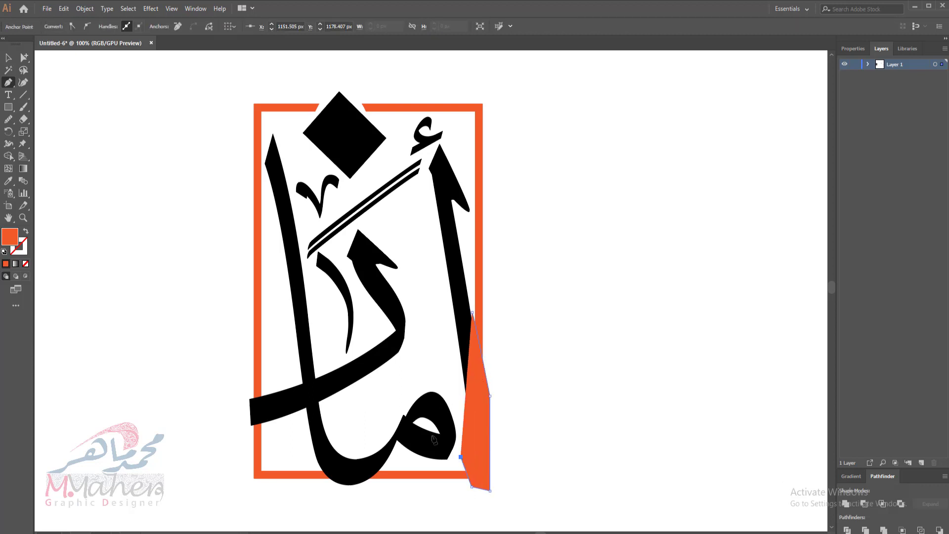
- Subtract the polygon from the orange frame with Minus Front to cut away the corner behind the alef
left_click(28, 58)
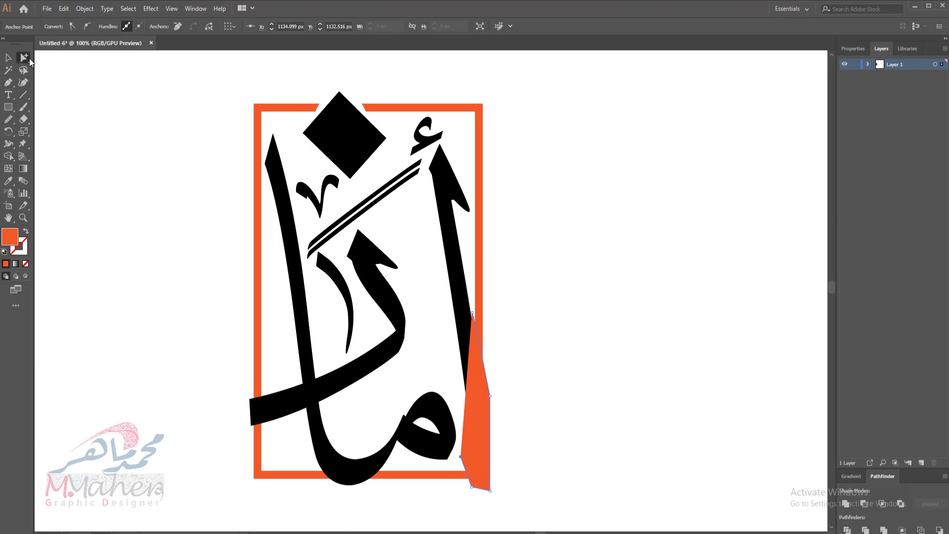
left_click(481, 165, "shift")
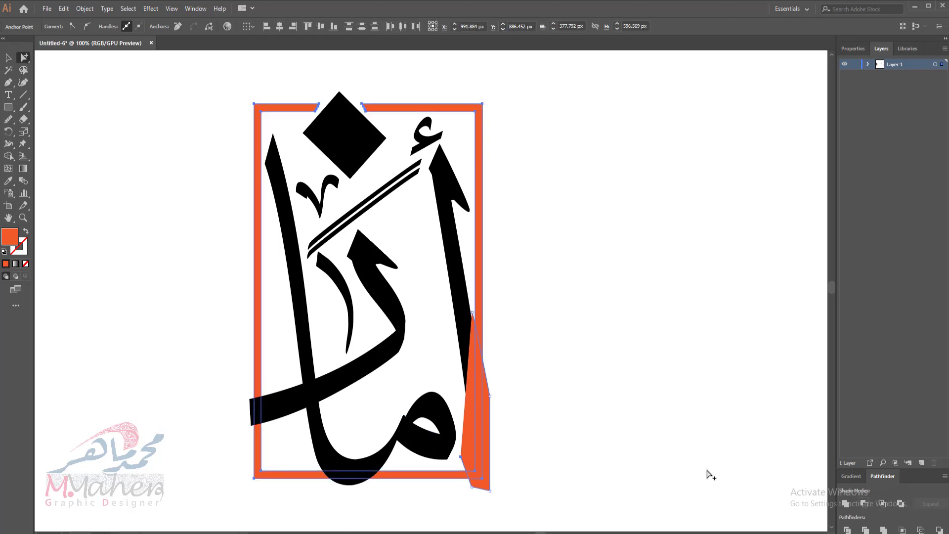
left_click(864, 503)
left_click(687, 447)
- Erase the frame where the letter tail crosses its left edge and where the lower bowl crosses its bottom edge
scroll(722, 395, "down", 3)
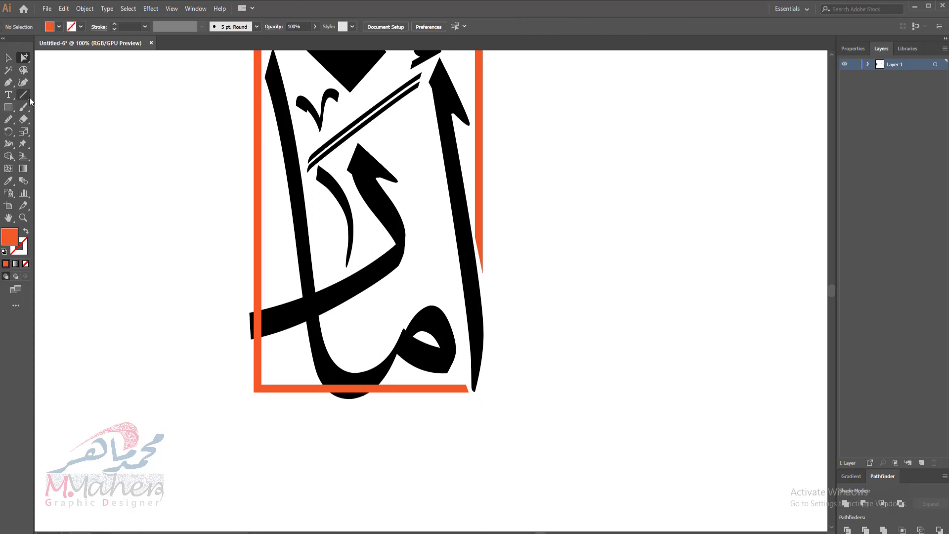
left_click(24, 120)
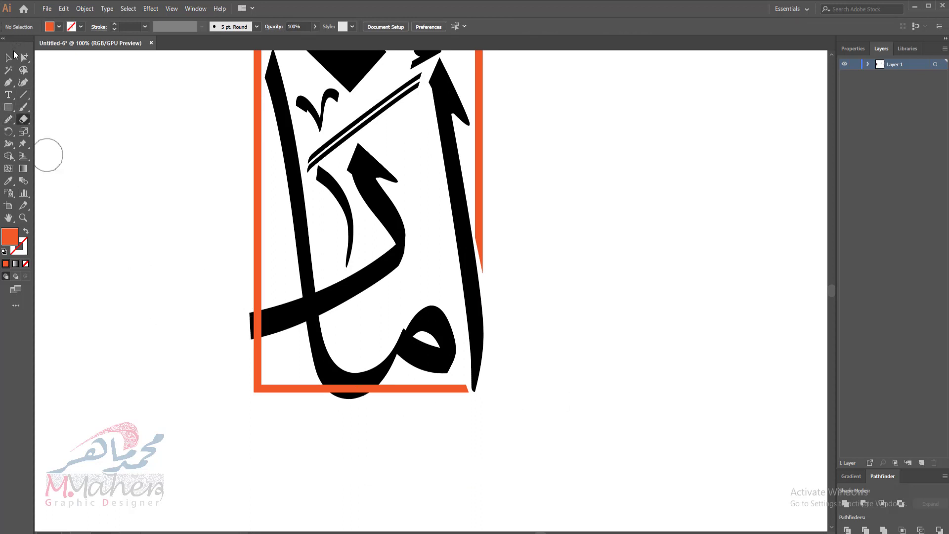
left_click(9, 58)
left_click(258, 159)
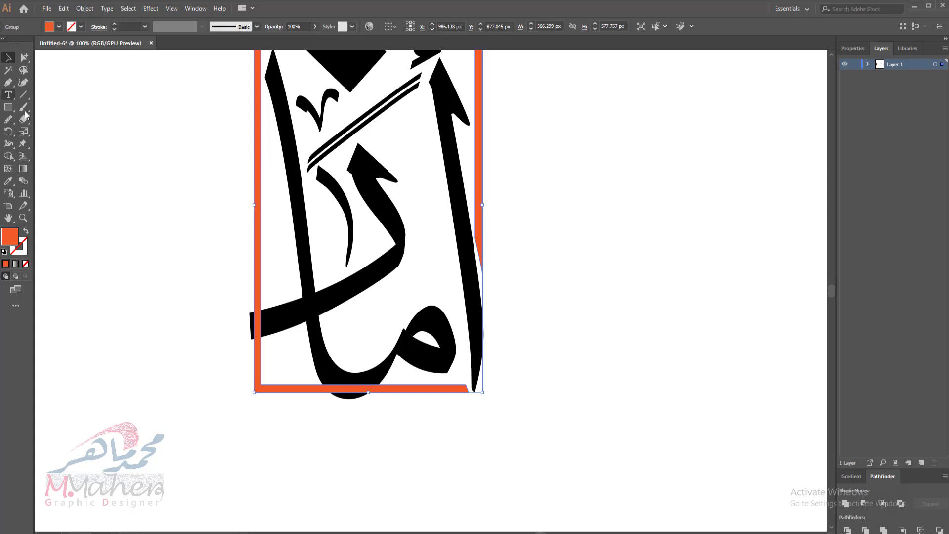
key("shift+e")
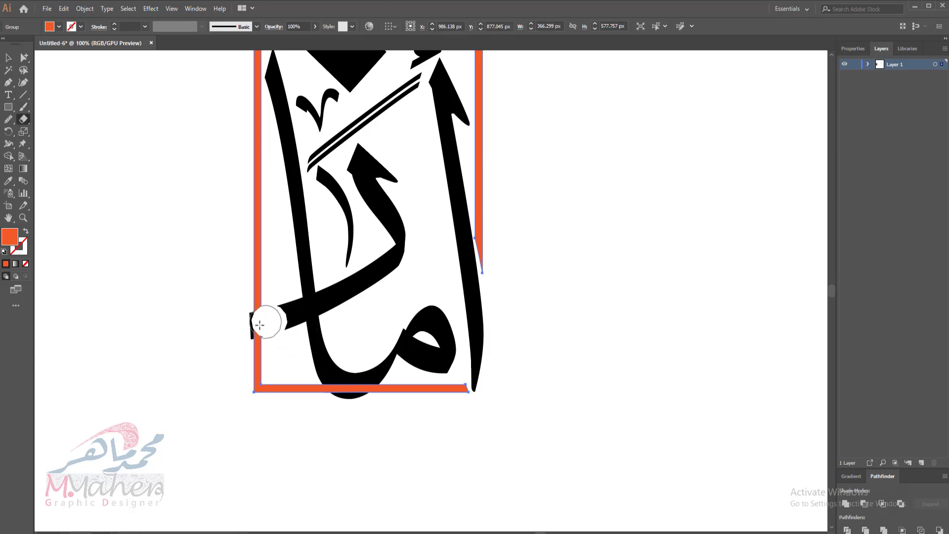
left_click_drag(267, 317, 228, 334)
left_click_drag(287, 381, 373, 384)
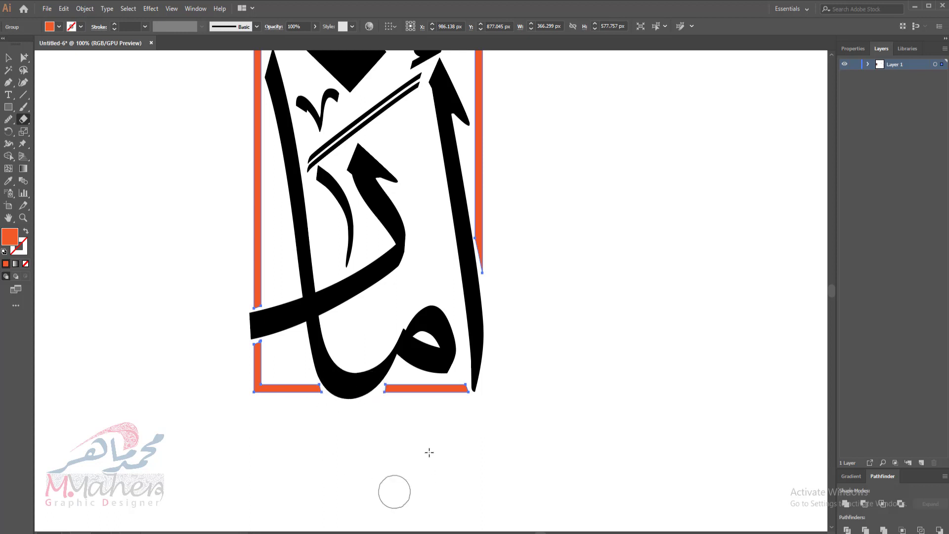
left_click(8, 57)
left_click(163, 240)
scroll(165, 247, "up", 3)
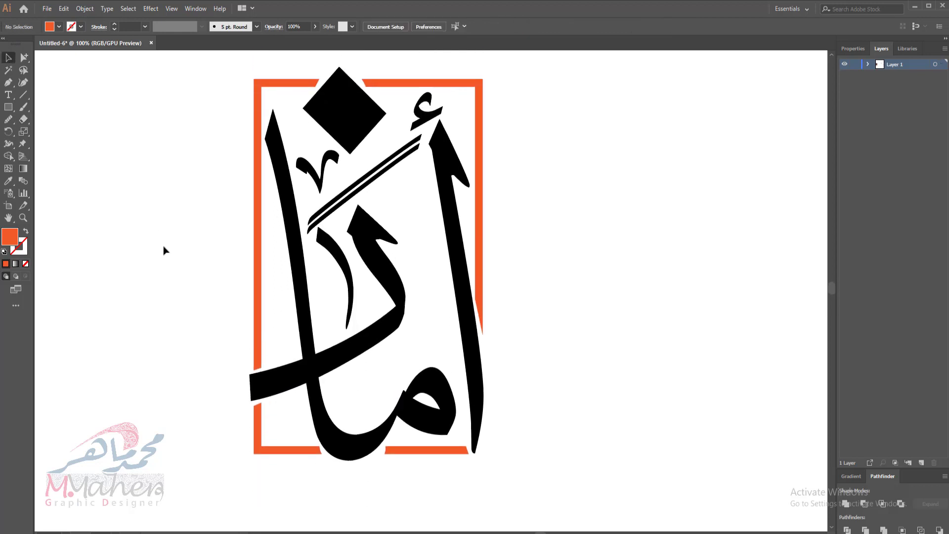
- Move the small alef-shaped ornament from outside the artboard into the design, beside the first alef and above the meem
key("ctrl+minus")
key("ctrl+minus")
key("ctrl+minus")
key("ctrl+minus")
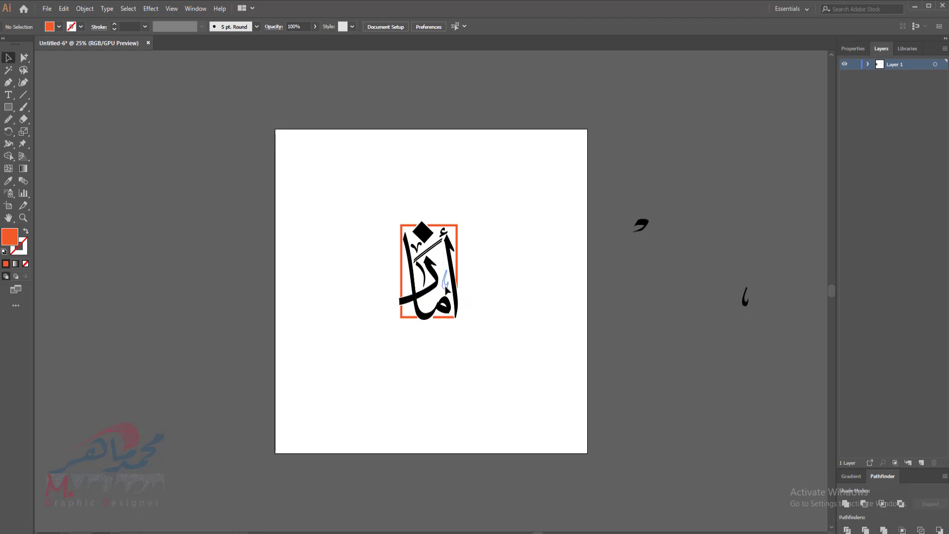
left_click_drag(445, 287, 444, 289)
left_click(601, 334)
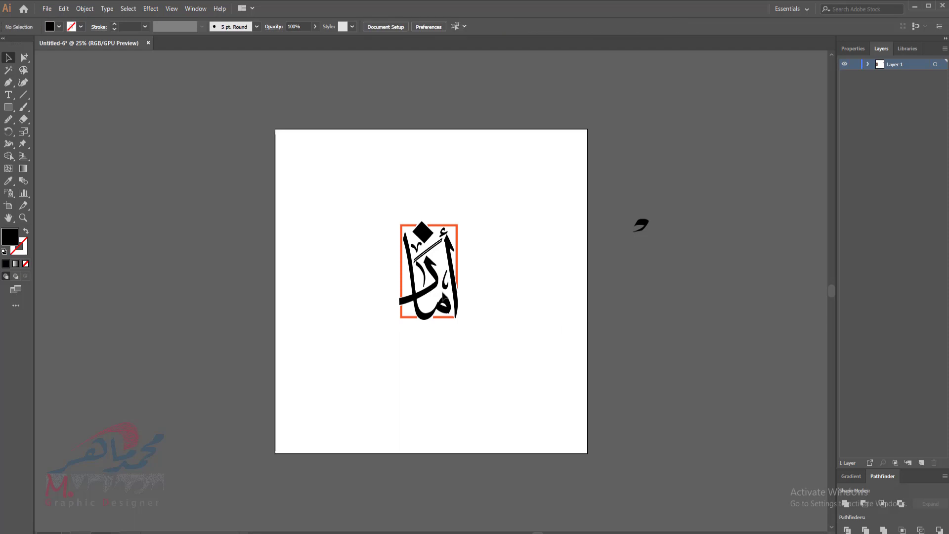
left_click(445, 281)
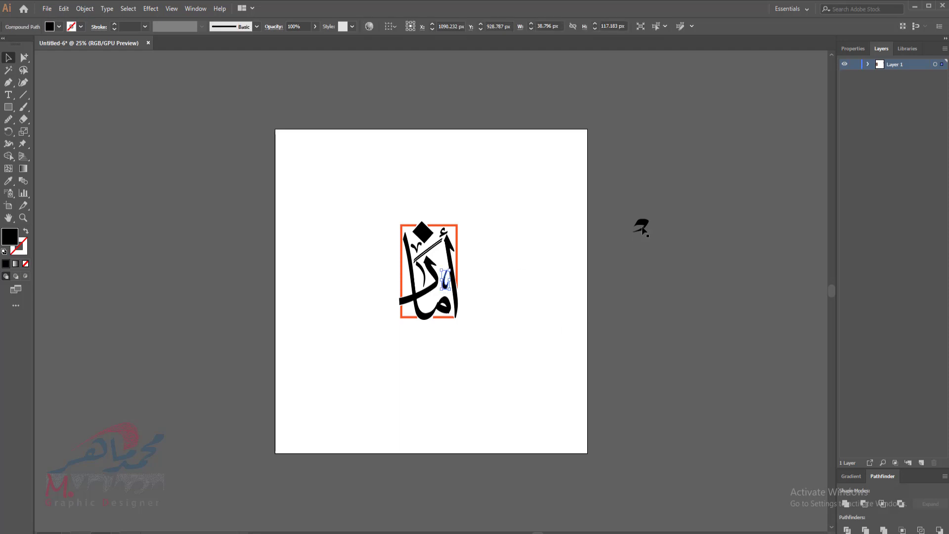
- Place a copy of the leaf-shaped mark from outside the artboard into the space below the hamza
left_click_drag(641, 226, 442, 255)
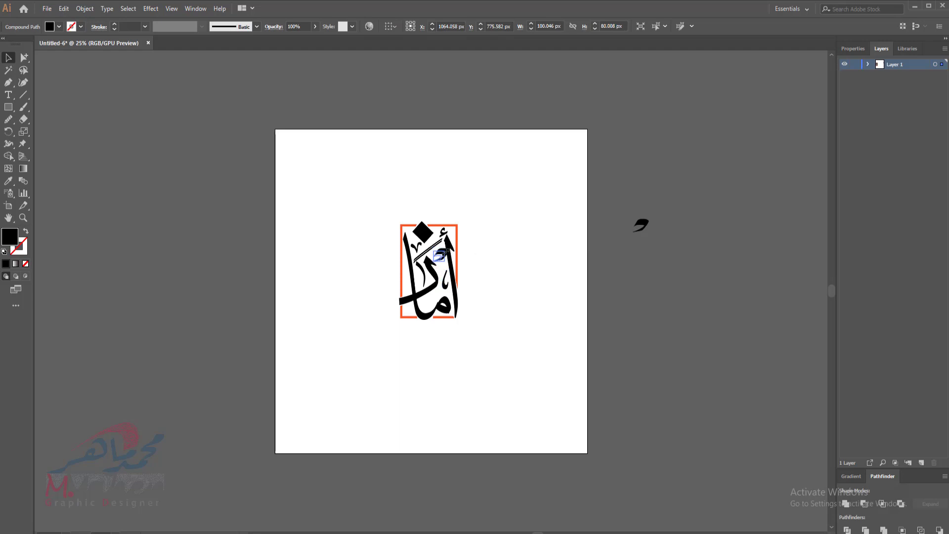
left_click(509, 271)
mouse_move(418, 256)
left_mouse_down()
mouse_move(417, 335)
mouse_move(433, 303)
mouse_move(417, 256)
mouse_move(422, 280)
mouse_move(425, 249)
mouse_move(423, 258)
left_mouse_up()
left_click(271, 240)
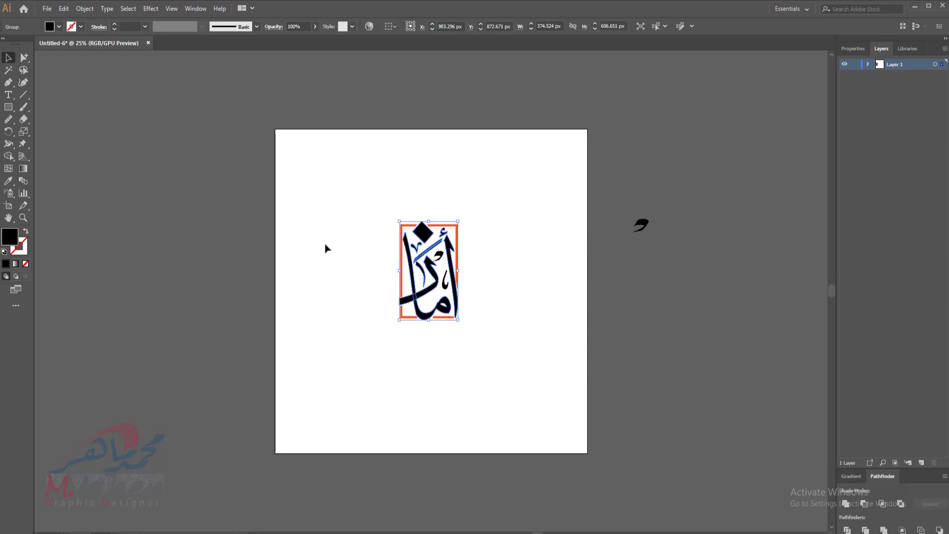
- Ungroup the lettering and copy the small V-shaped mark into the lower bowl beside the meem
right_click(413, 251)
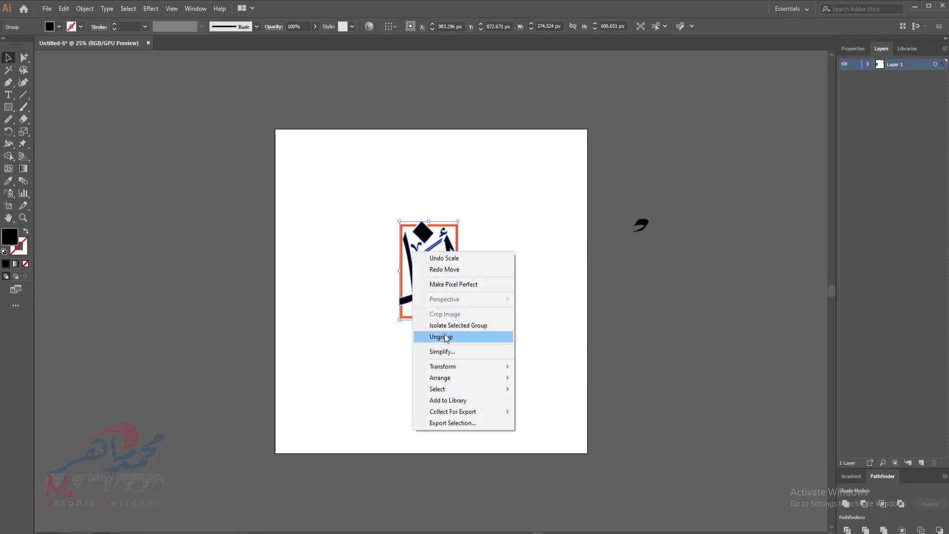
left_click(438, 340)
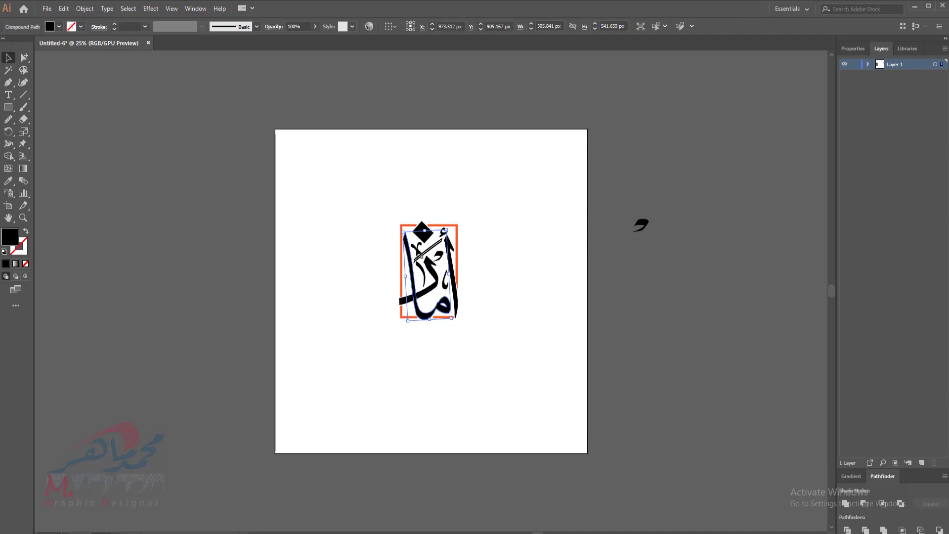
left_click(415, 248)
left_click(385, 247)
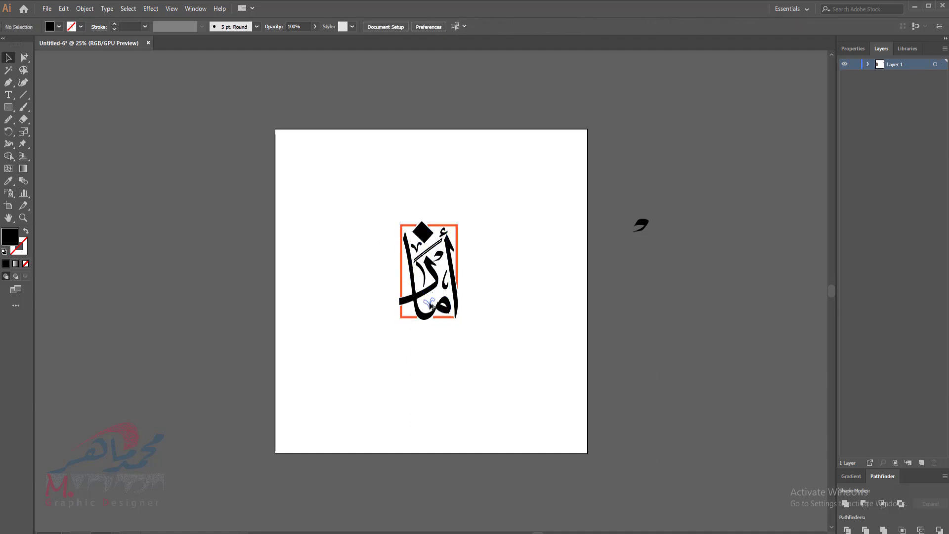
- Delete the leftover mark outside the artboard and move the whole framed design to the artboard's left half
left_click_drag(641, 225, 739, 315)
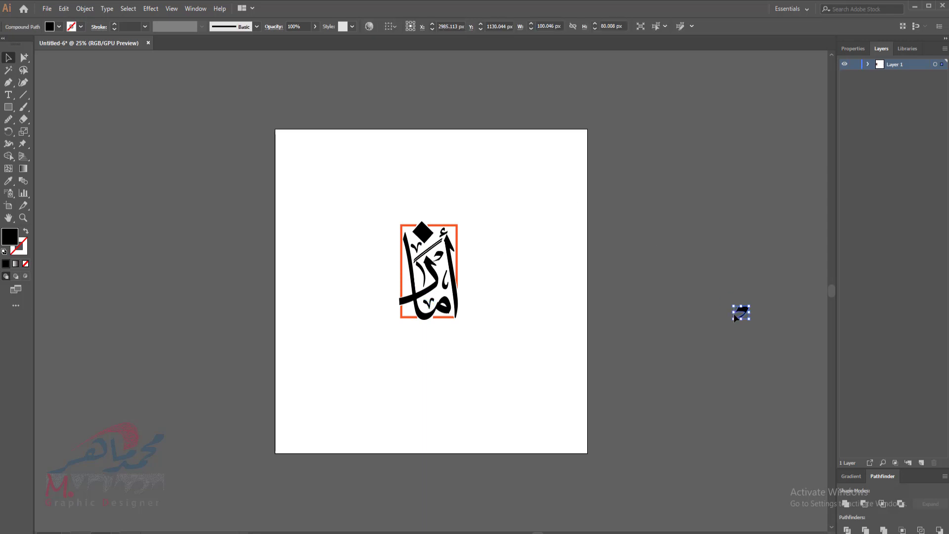
key("Delete")
left_click_drag(394, 233, 557, 466)
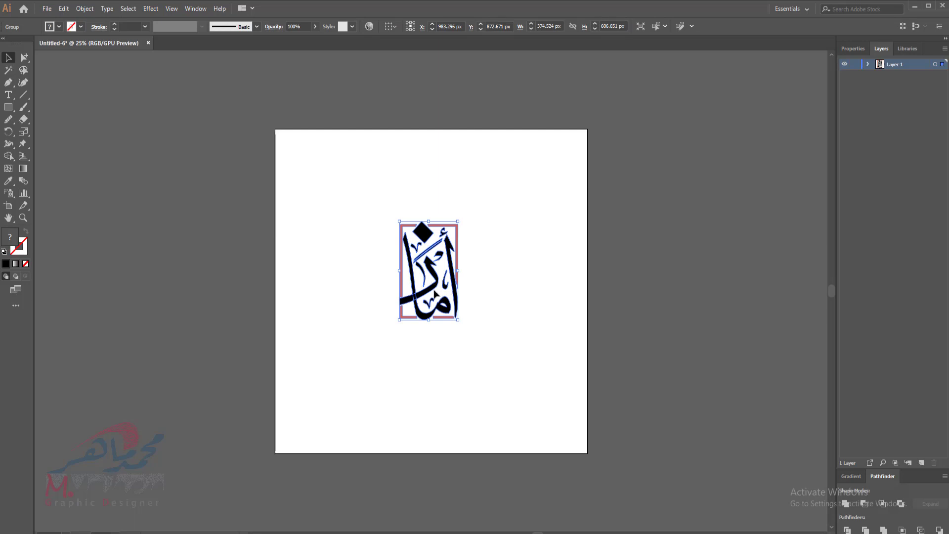
left_click_drag(425, 297, 360, 317)
key("ctrl+shift+a")
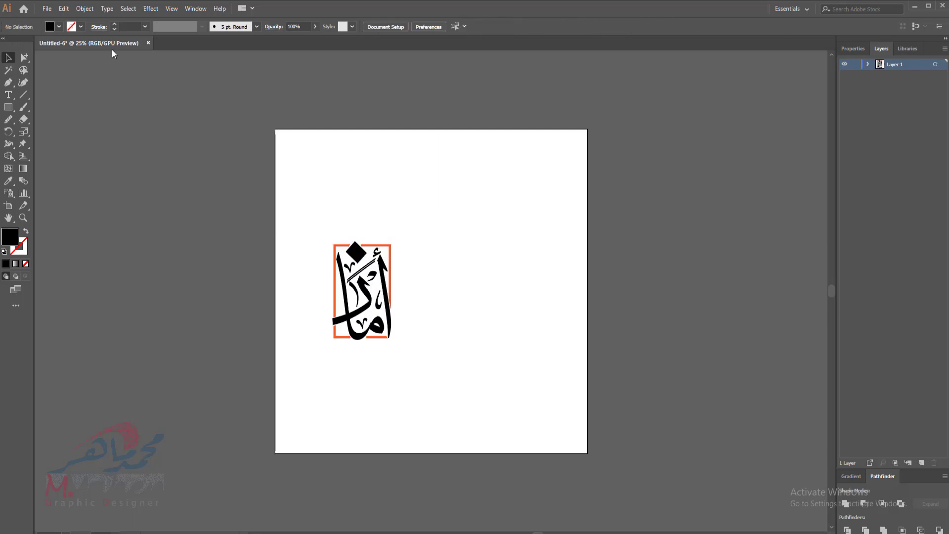
- Fill the entire design, letters and frame, with light blue and shift it slightly upward
key("ctrl+a")
left_click(59, 27)
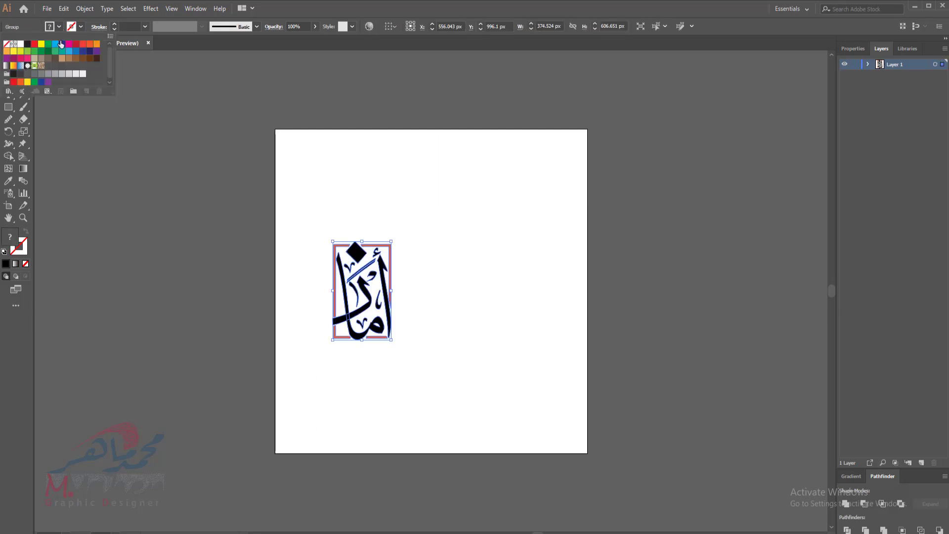
left_click(69, 53)
left_click(338, 287)
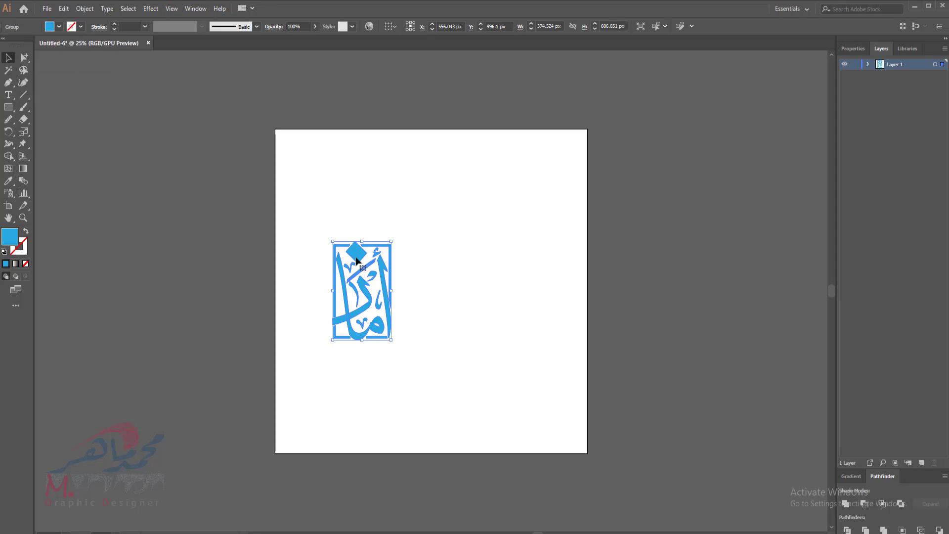
left_click_drag(356, 260, 355, 249)
left_click(313, 256)
- Add the text أمان to the right of the blue design and enlarge it to about 195 pt
key("t")
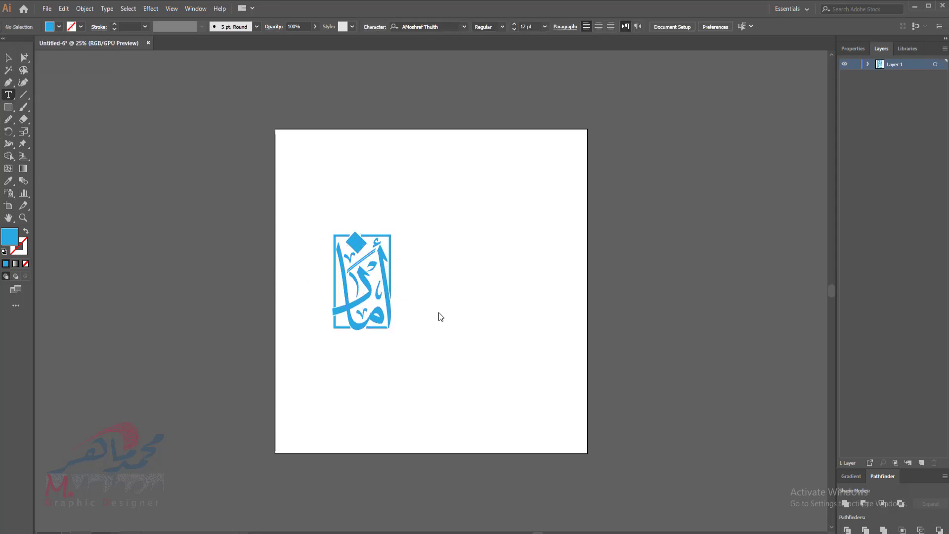
left_click(498, 275)
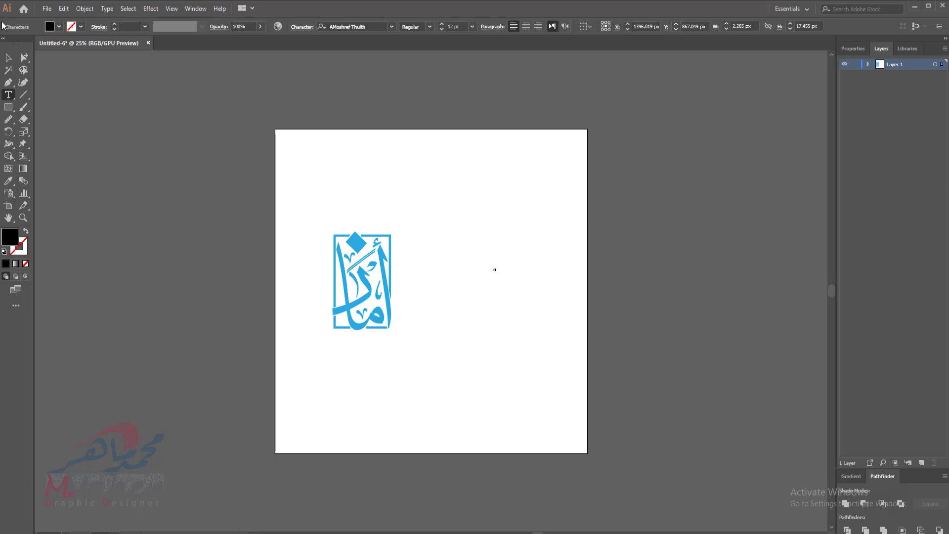
left_click(9, 58)
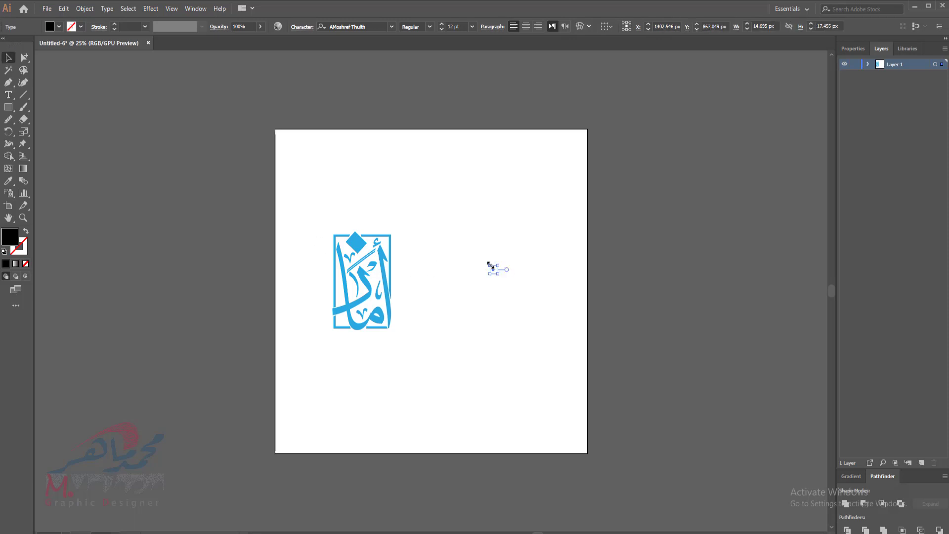
left_click_drag(489, 265, 293, 142)
left_click_drag(476, 254, 477, 283)
- Set the Arabic word's font to Graphology Arabic and insert kashidas to stretch the link between the meem and the second alef
left_click(392, 27)
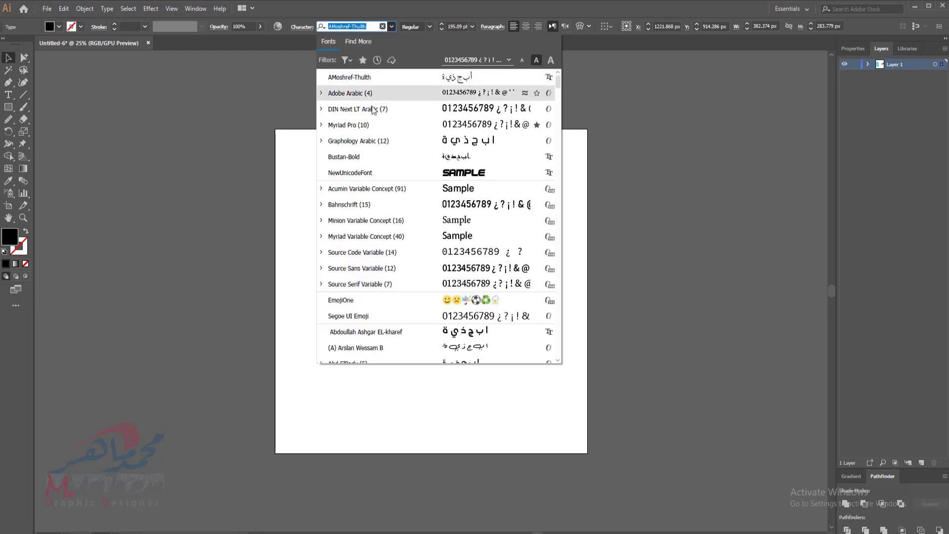
left_click(364, 143)
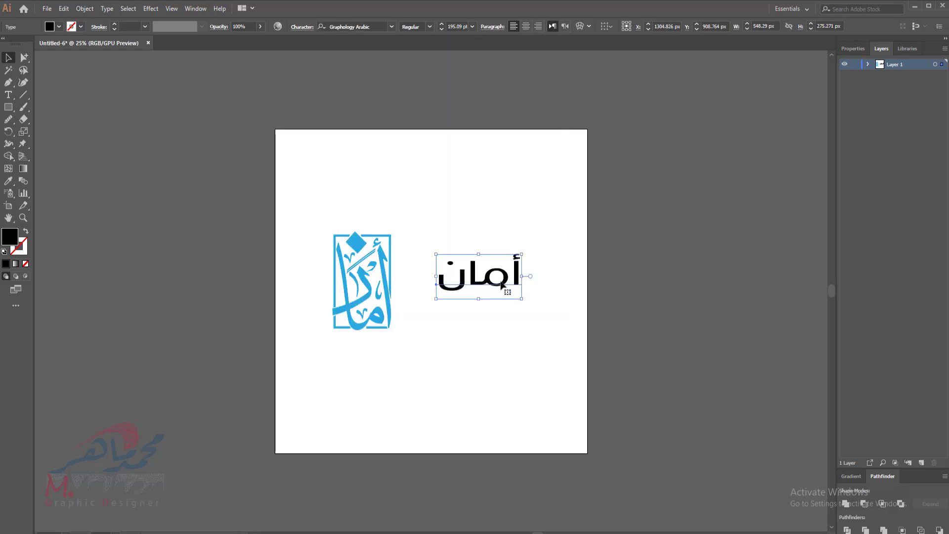
left_click(9, 93)
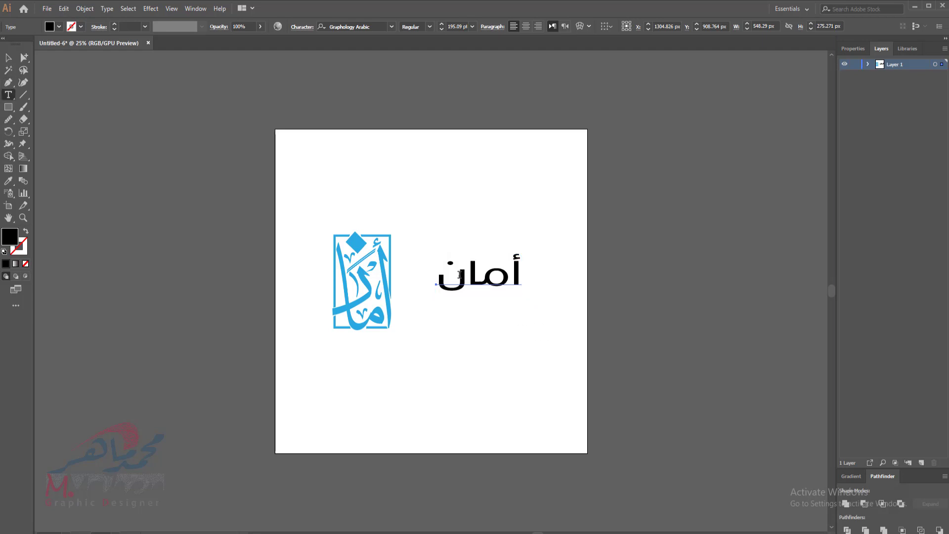
left_click(480, 279)
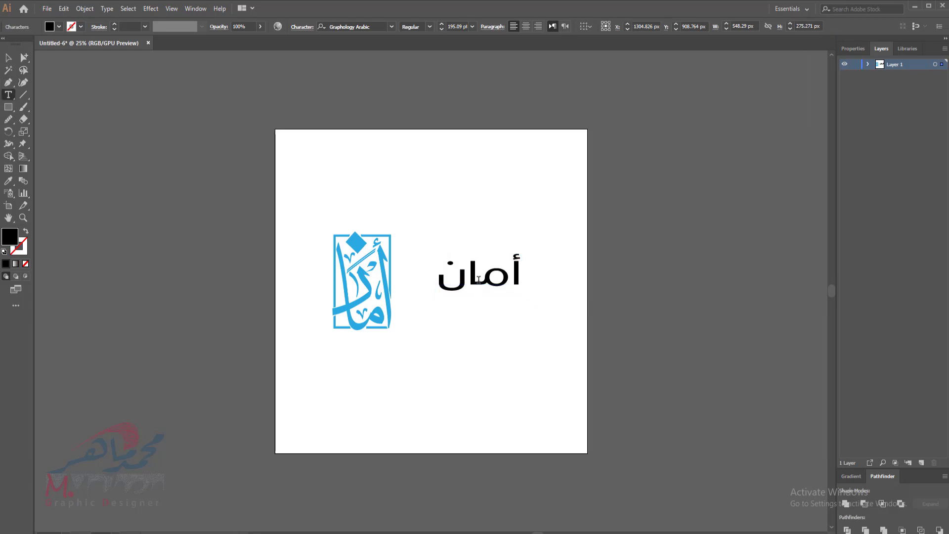
type("ــــــ")
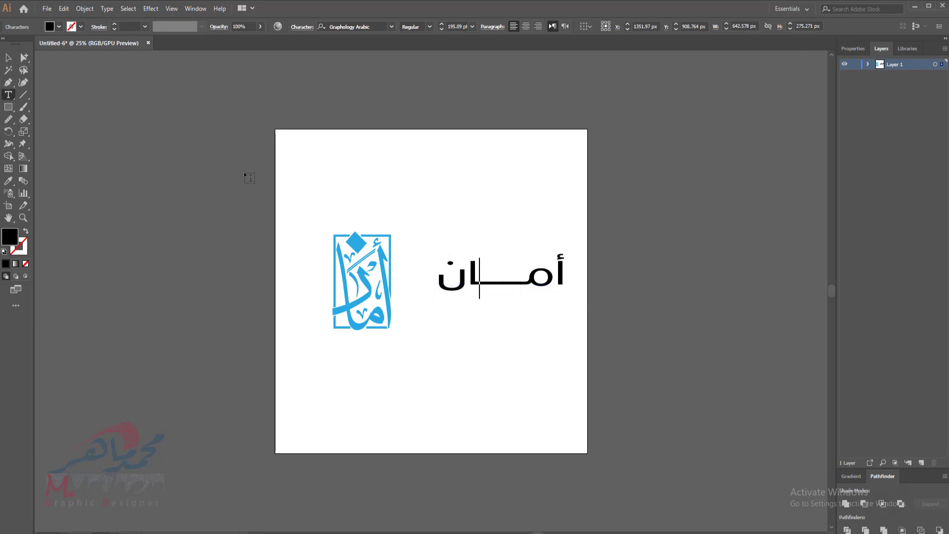
left_click(8, 57)
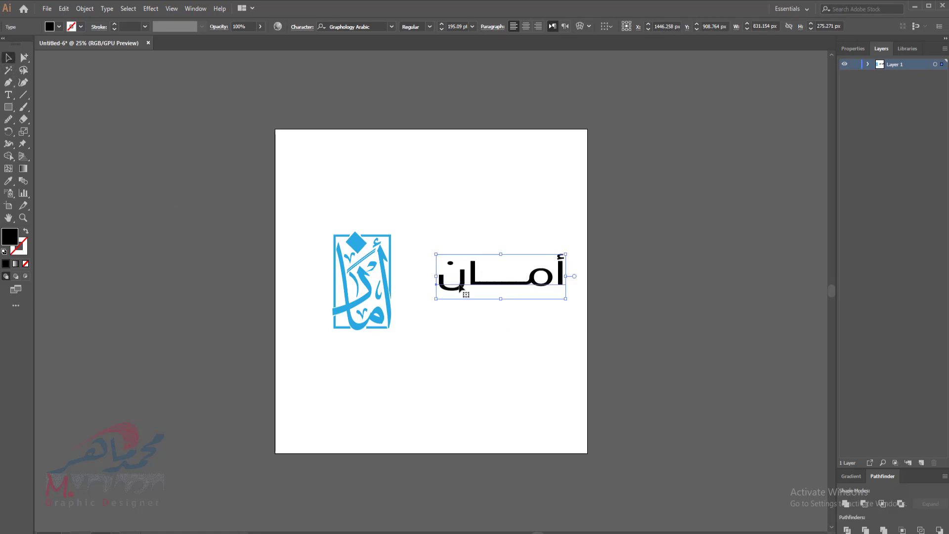
- Position the Arabic word close beside the frame's upper half, set its style to Bold and adjust its size
left_click_drag(454, 279, 420, 272)
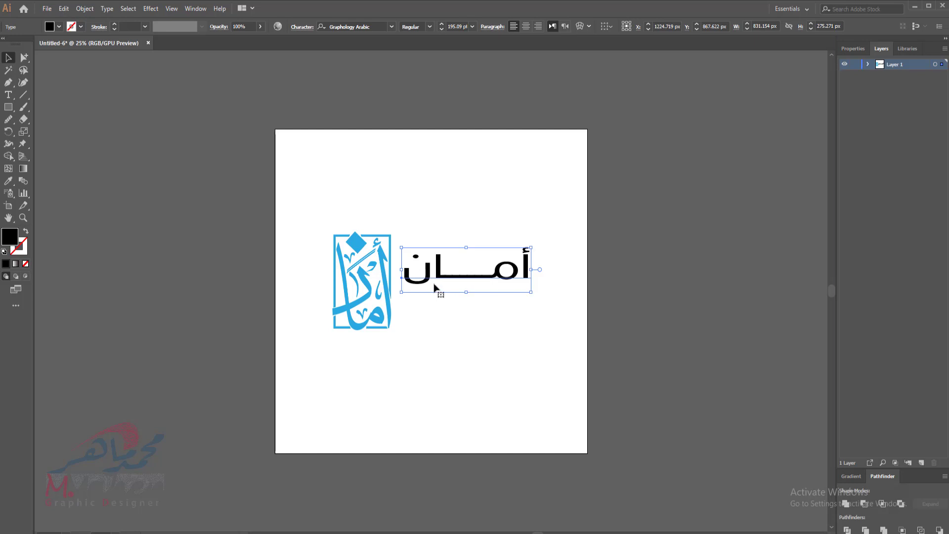
left_click_drag(531, 247, 519, 251)
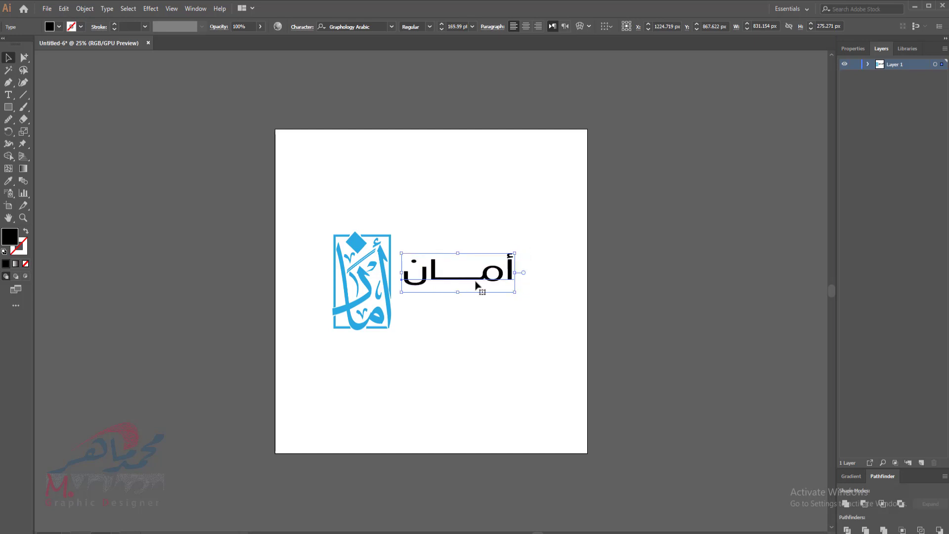
left_click(431, 27)
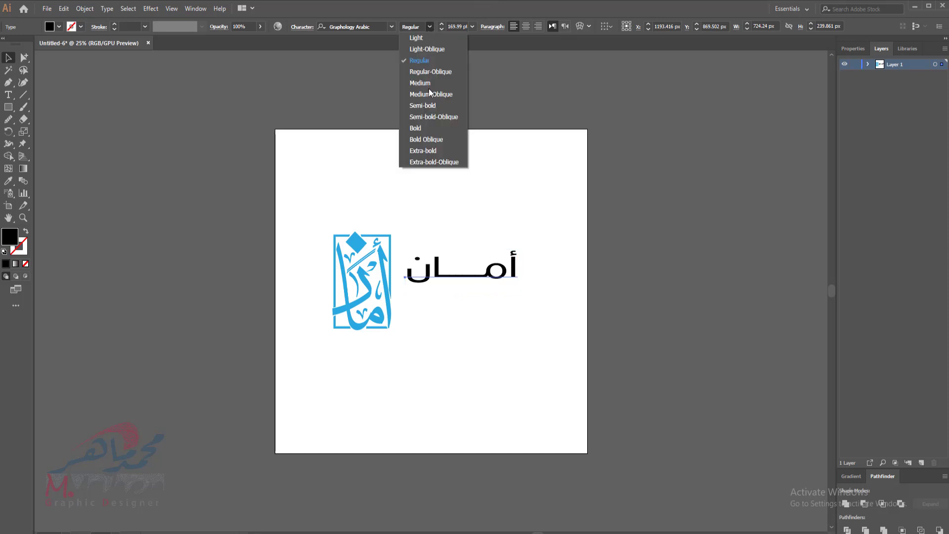
left_click(425, 130)
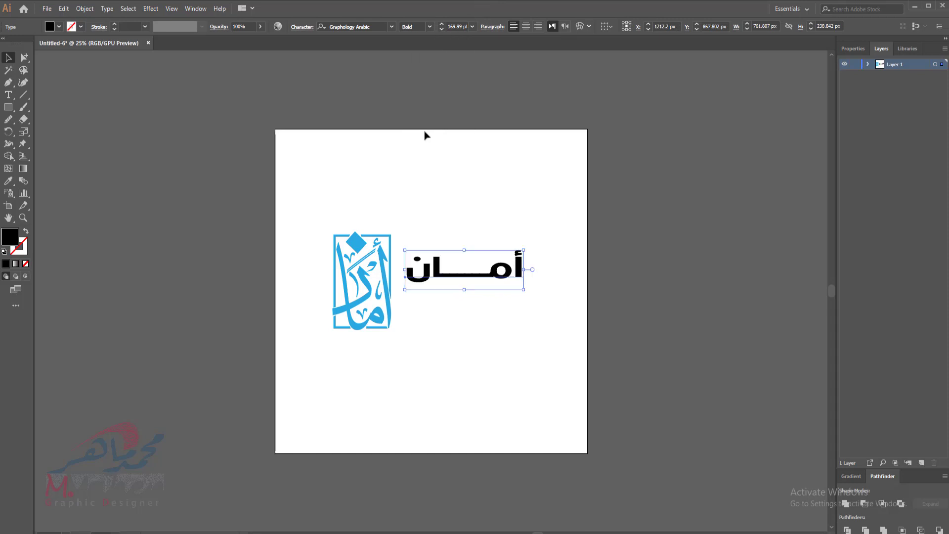
left_click_drag(524, 248, 532, 246)
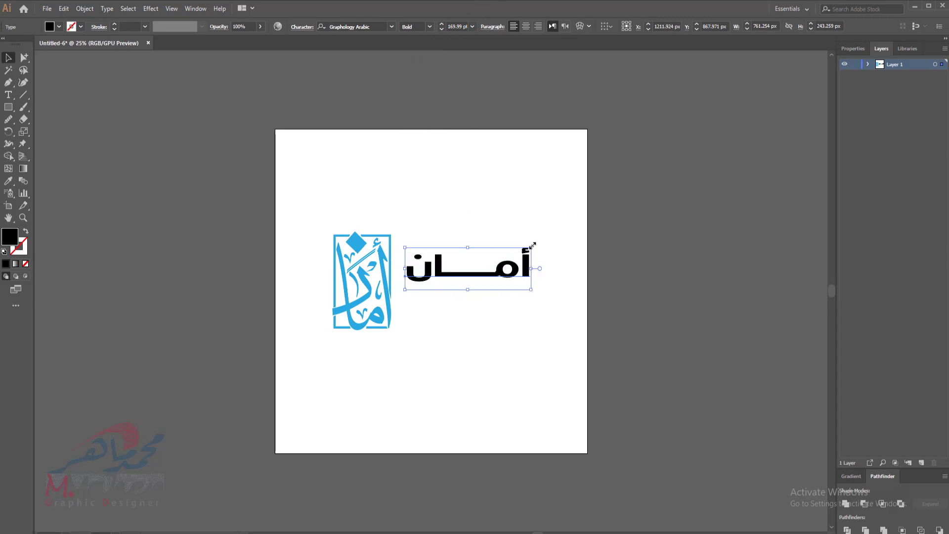
left_click(51, 201)
- Add the Latin text amaan, enlarge it to about 380 pt and place it directly below the Arabic word
key("t")
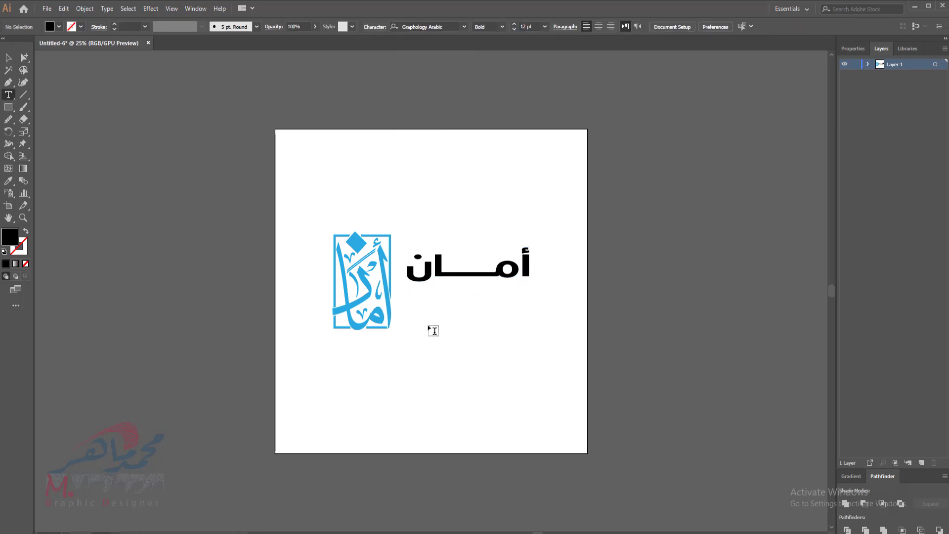
left_click(428, 320)
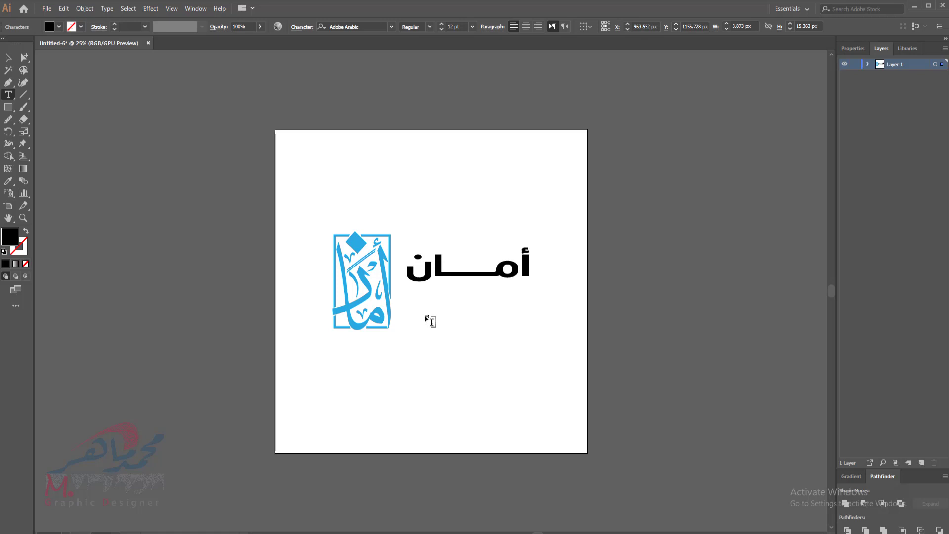
key("Escape")
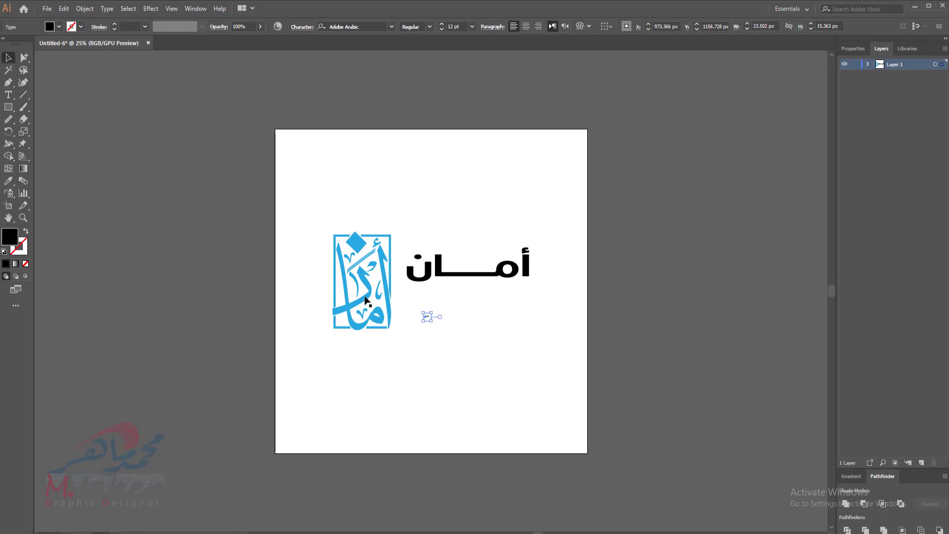
left_click_drag(432, 312, 716, 82)
left_click_drag(507, 295, 479, 334)
- Replace the Latin word with AMAAN in capitals and set its font to Myriad Pro
left_click(10, 97)
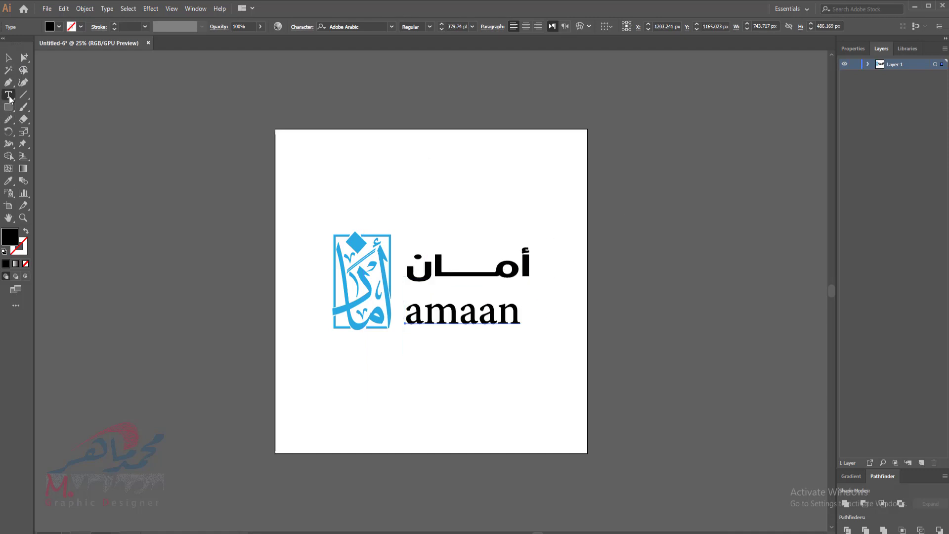
double_click(458, 320)
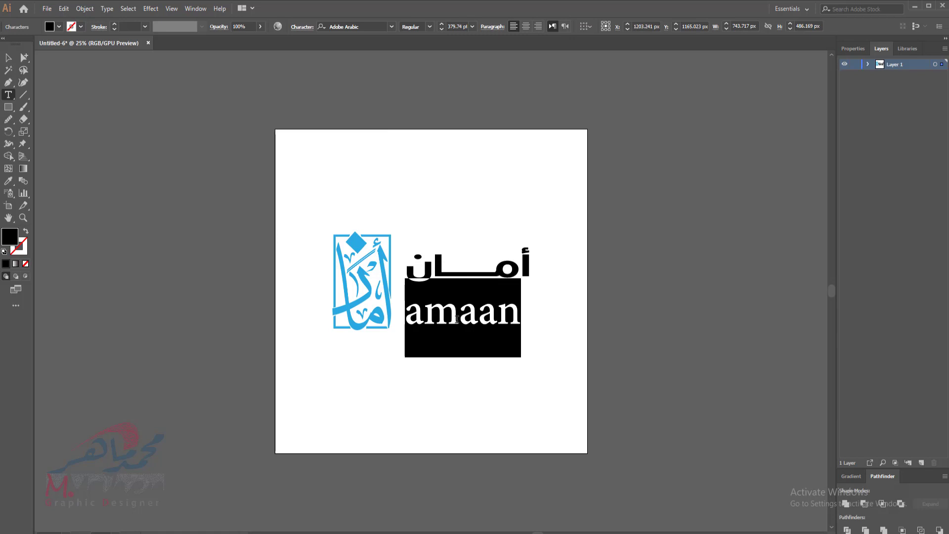
type("AMAAN")
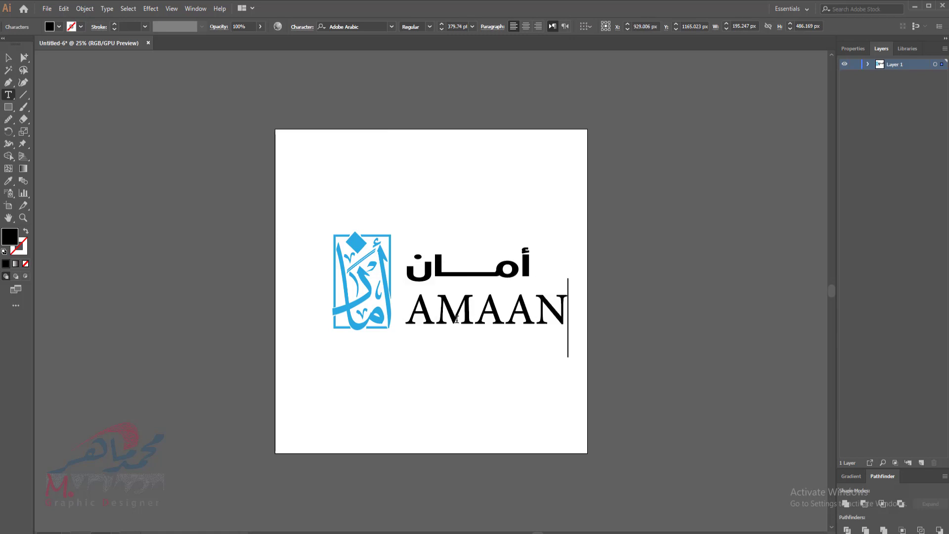
left_click(8, 57)
left_click(392, 28)
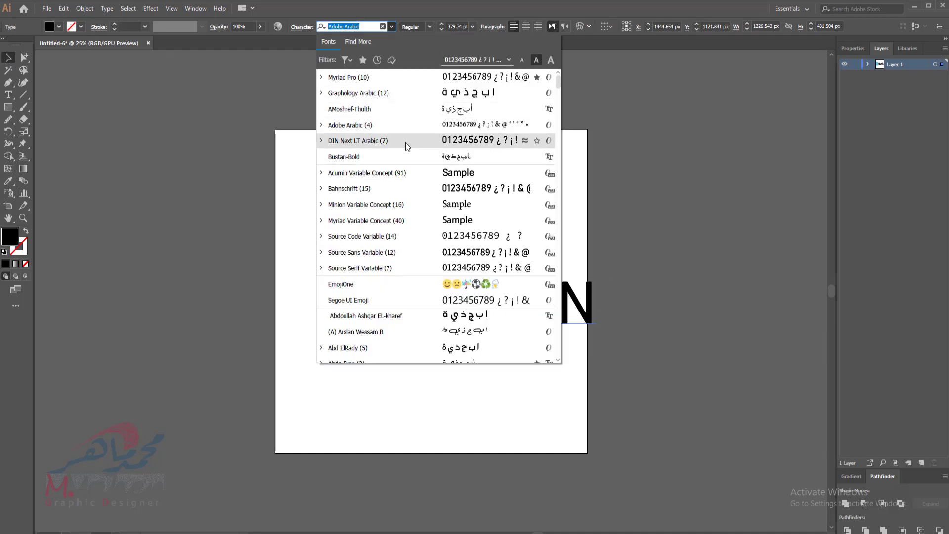
left_click(340, 79)
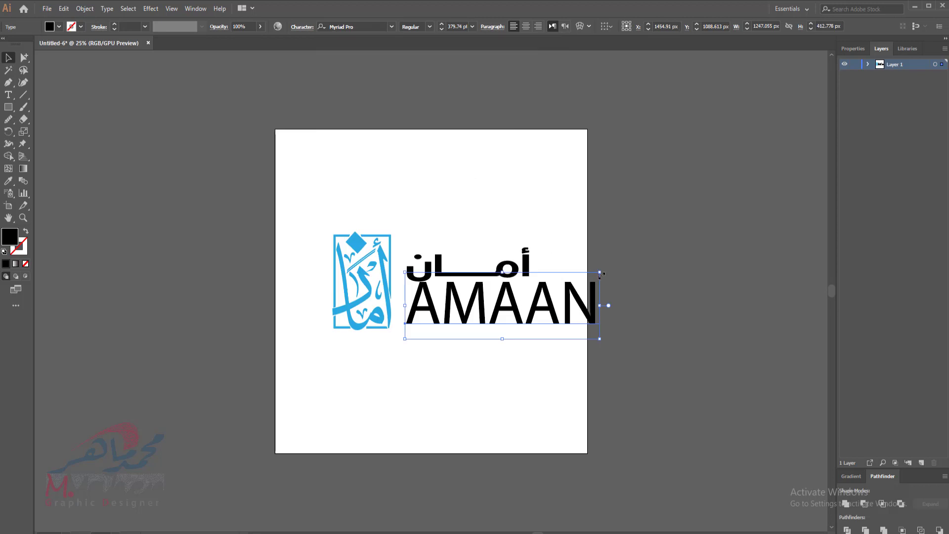
- Scale the AMAAN text down to about 193 pt and place it just below the Arabic word, clear of its letters
left_click_drag(600, 272, 517, 300)
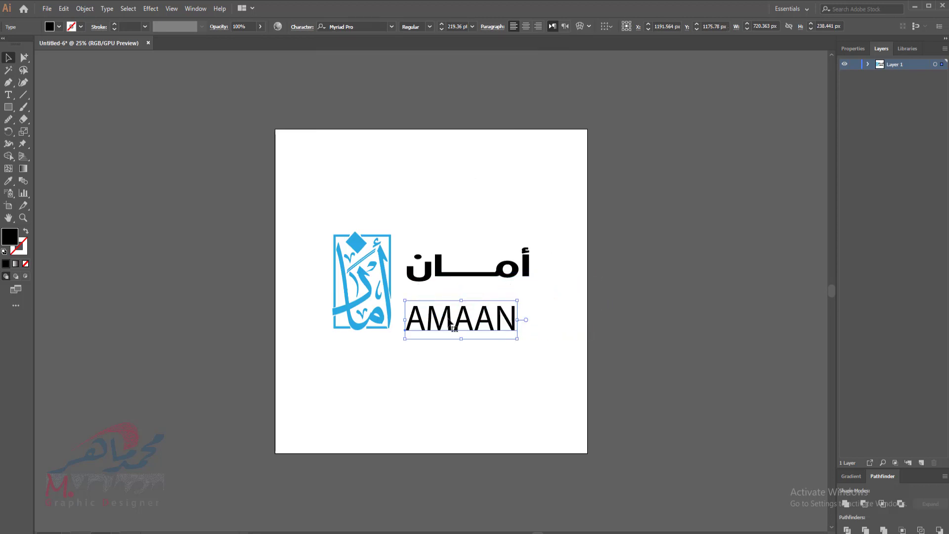
left_click_drag(450, 324, 450, 309)
left_click_drag(517, 290, 505, 291)
- Set the AMAAN text to Semibold and widen its letter spacing until the letters span the width of the Arabic word above
left_click(429, 26)
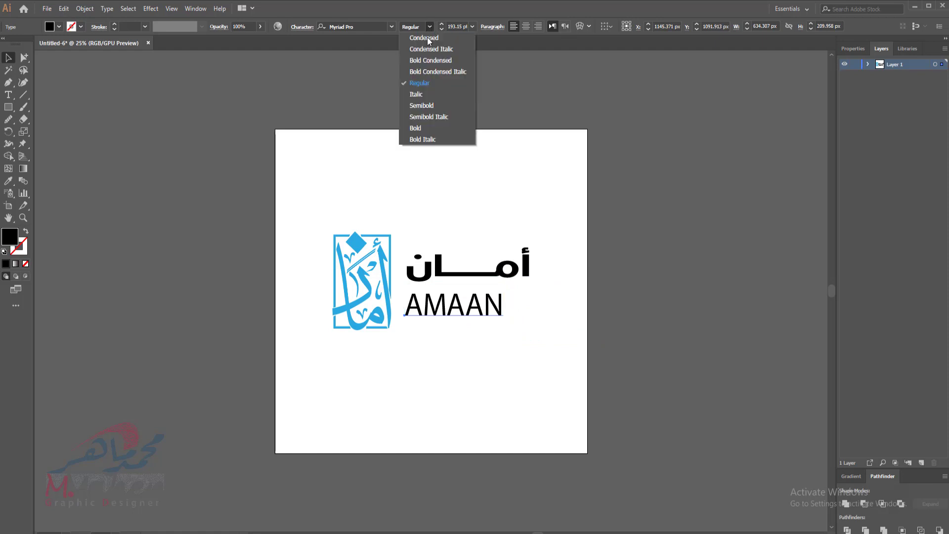
left_click(418, 105)
key("alt+Right")
key("alt+Right")
key("alt+Right")
key("alt+Right")
key("alt+Right")
key("alt+Right")
key("alt+Right")
key("alt+Right")
key("alt+Right")
key("alt+Right")
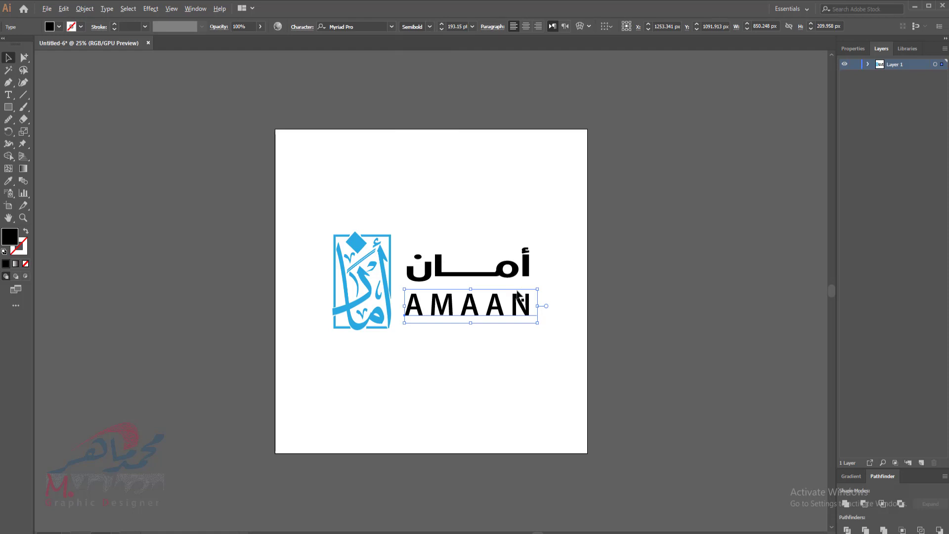
key("alt+Right")
key("alt+Right")
key("alt+Right")
key("alt+Right")
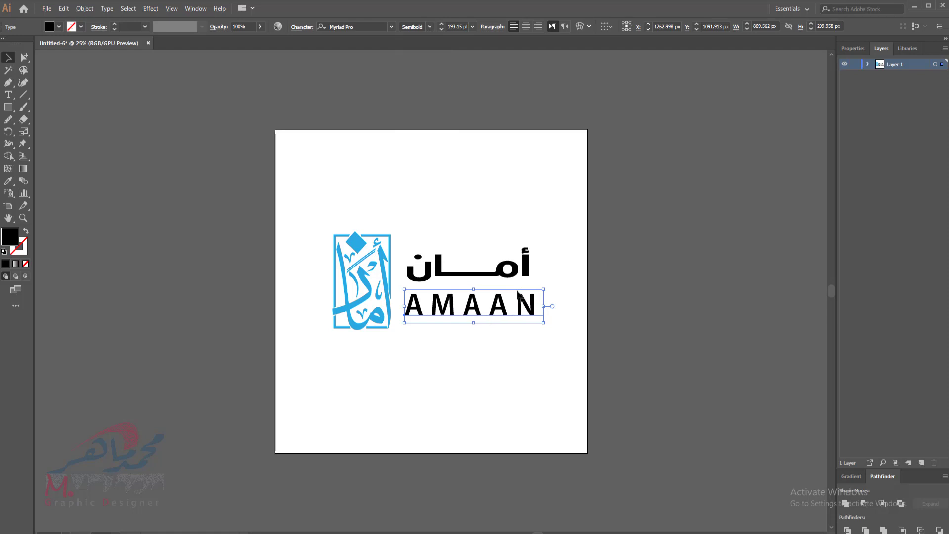
key("alt+Left")
key("alt+Left")
key("alt+Left")
- Fill both the Arabic and the Latin wordmarks with dark grey
left_click_drag(547, 226, 493, 328)
left_click(59, 27)
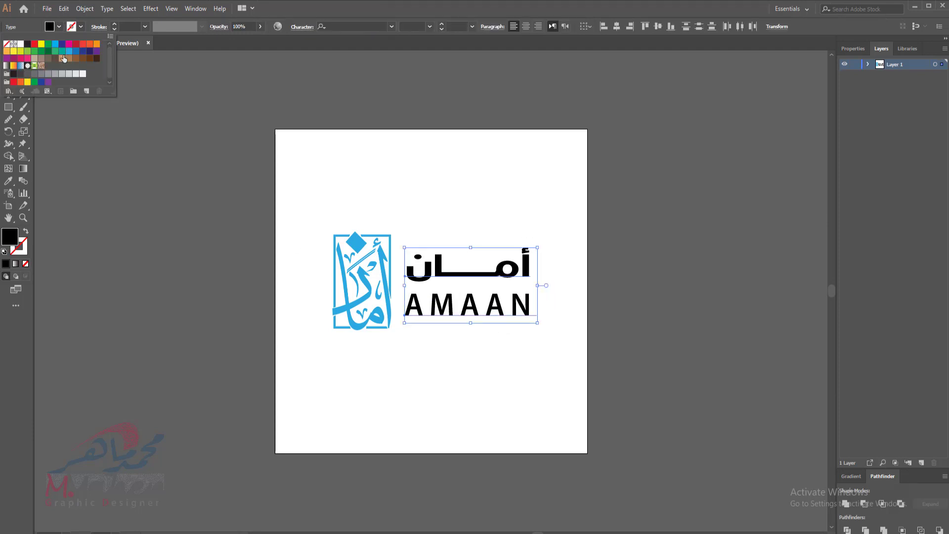
left_click(34, 76)
left_click(20, 74)
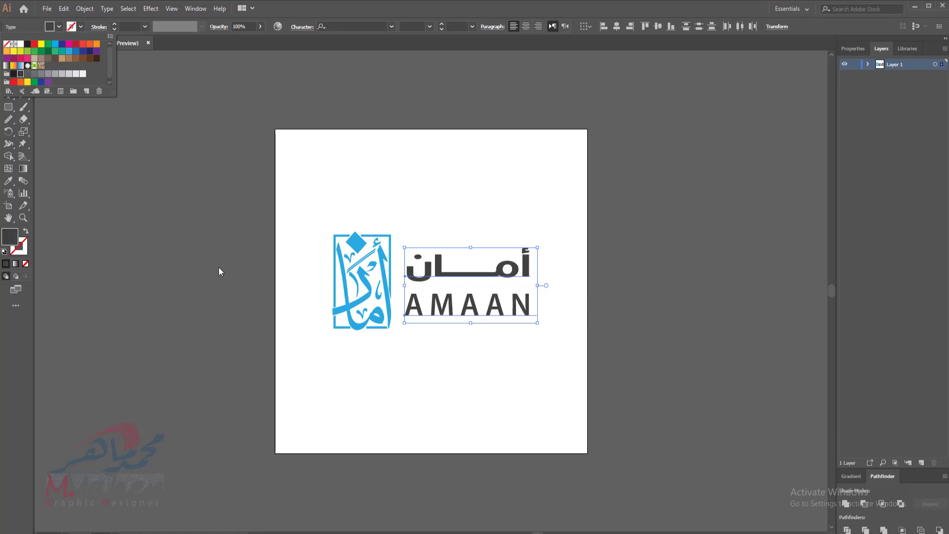
- Fill only the diamond dot at the top of the calligraphic emblem with a crimson-pink swatch
left_click(23, 57)
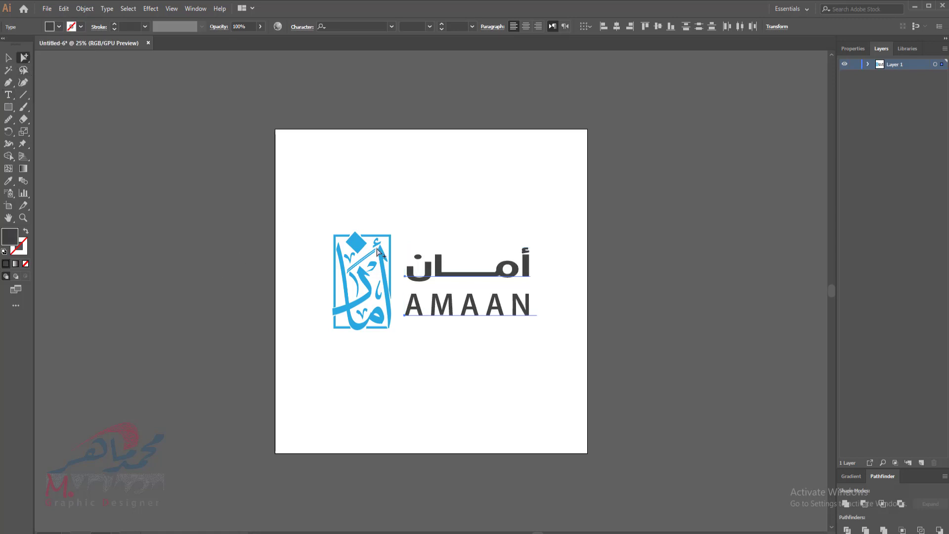
left_click(362, 241)
left_click(59, 27)
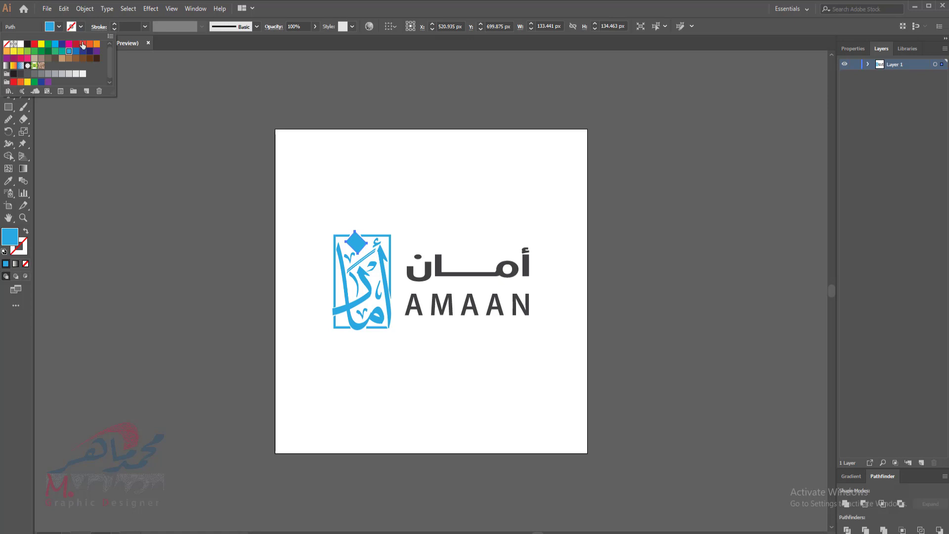
left_click(82, 44)
left_click(20, 59)
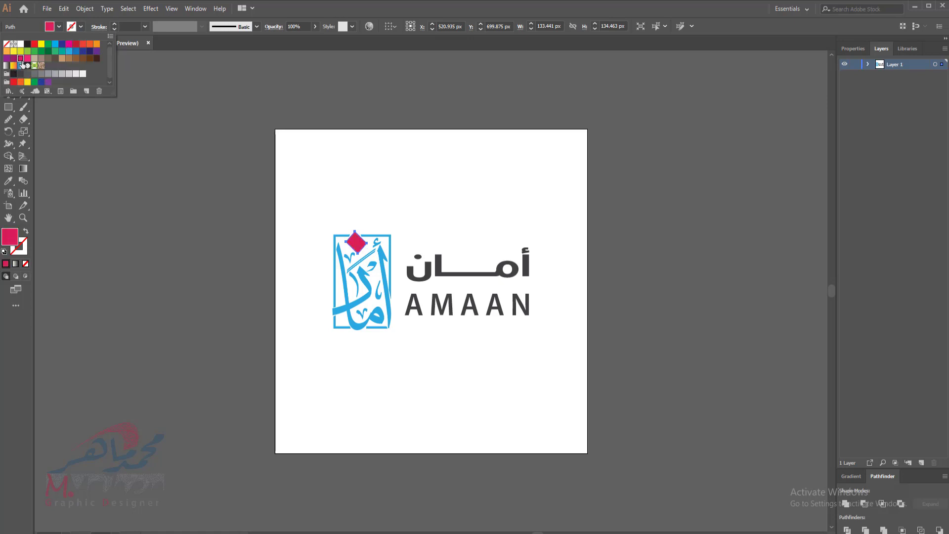
left_click(254, 319)
left_click(254, 319)
- Select the whole logo, emblem and both wordmarks, and move it slightly towards the artboard's centre
left_click(8, 57)
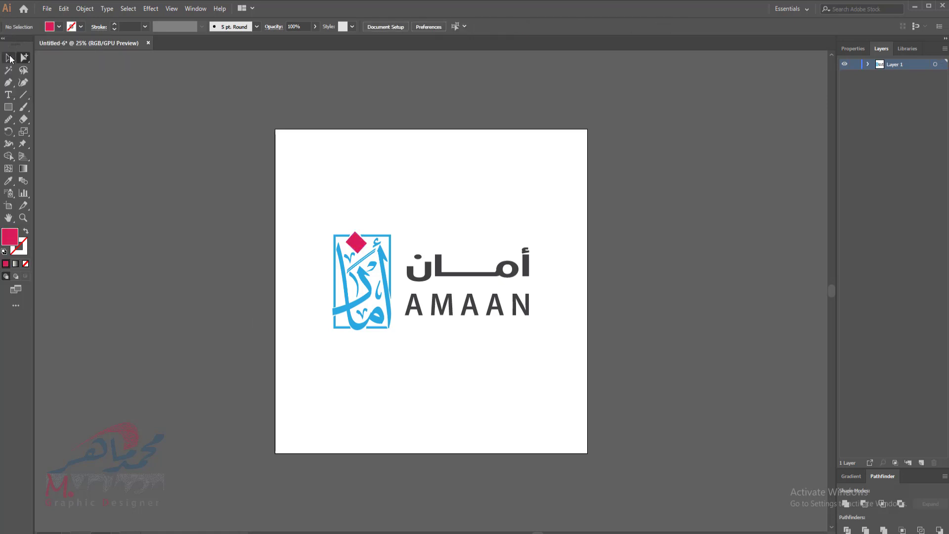
left_click_drag(319, 213, 542, 386)
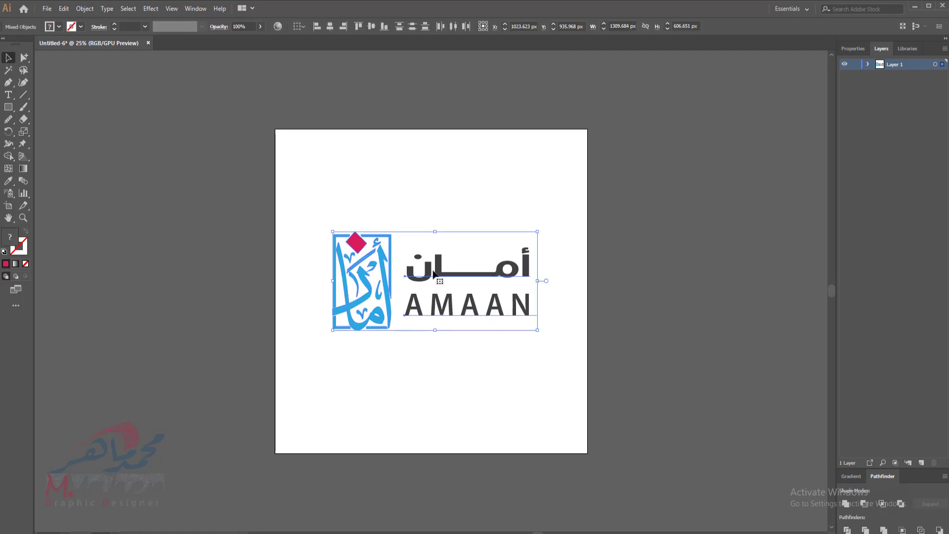
left_click_drag(435, 275, 444, 286)
left_click(455, 352)
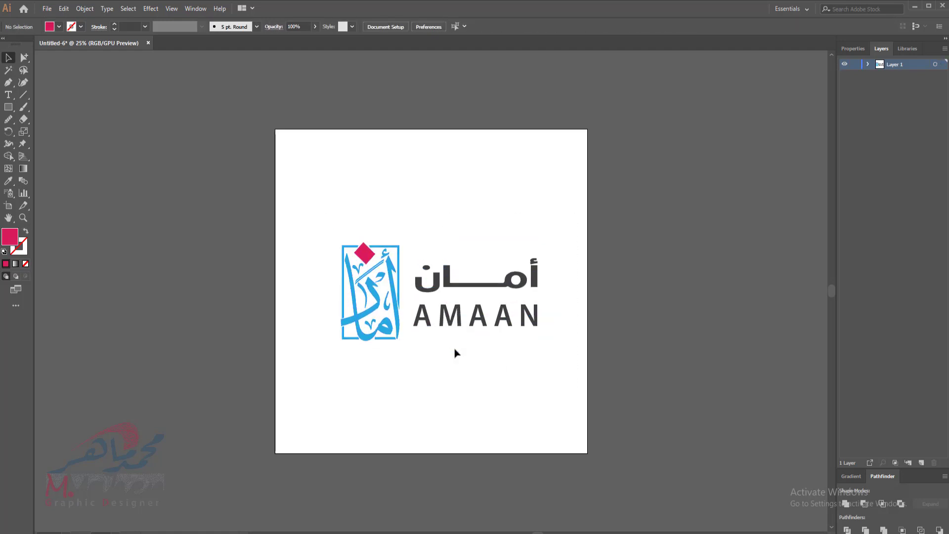